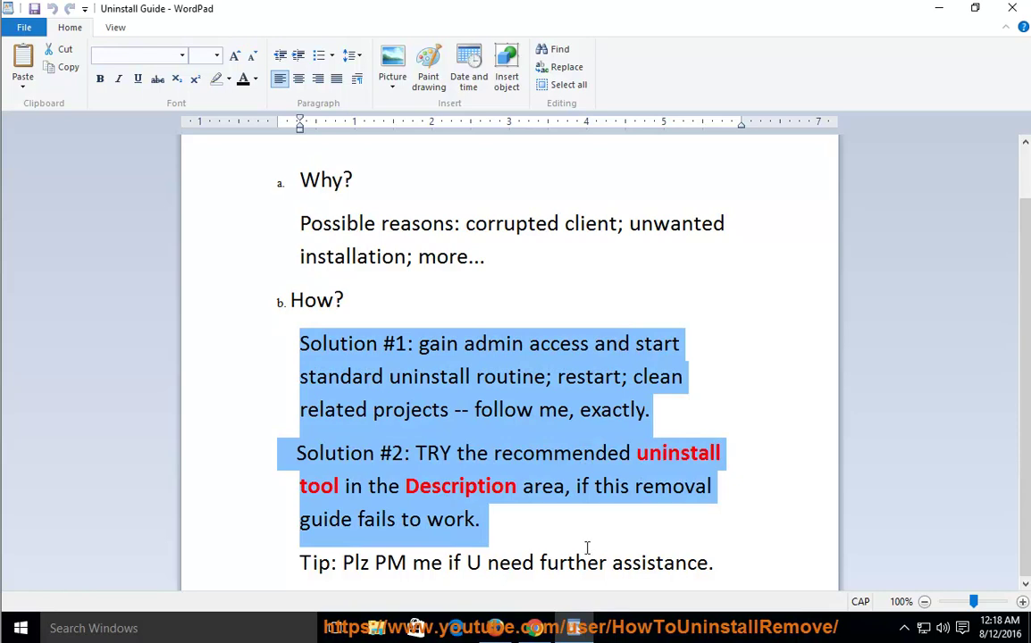
- Close the Uninstall Guide document
left_click_drag(748, 571, 230, 583)
left_click(433, 406)
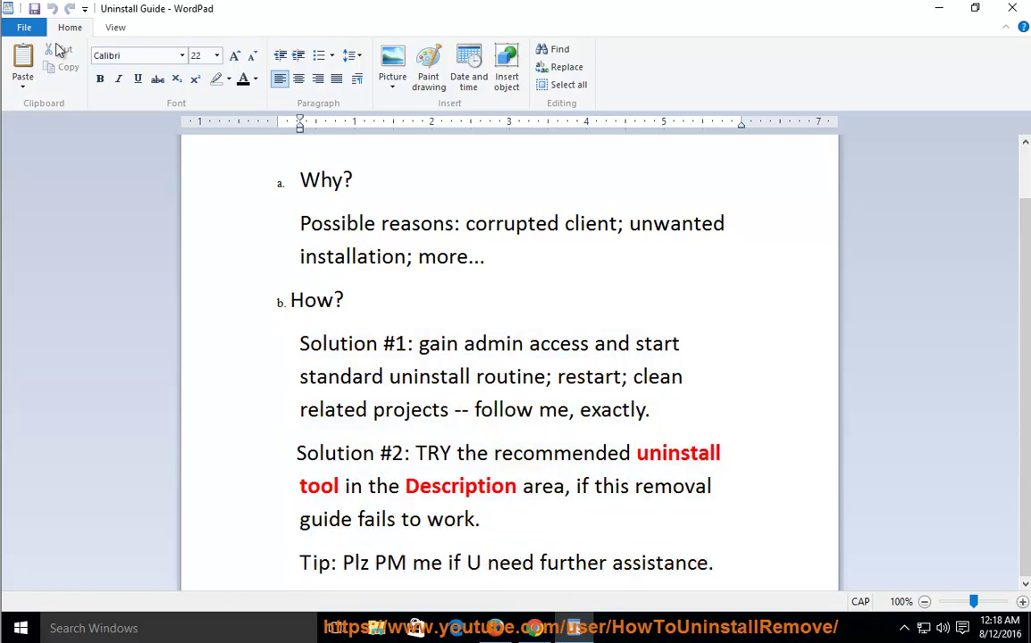
left_click(1012, 9)
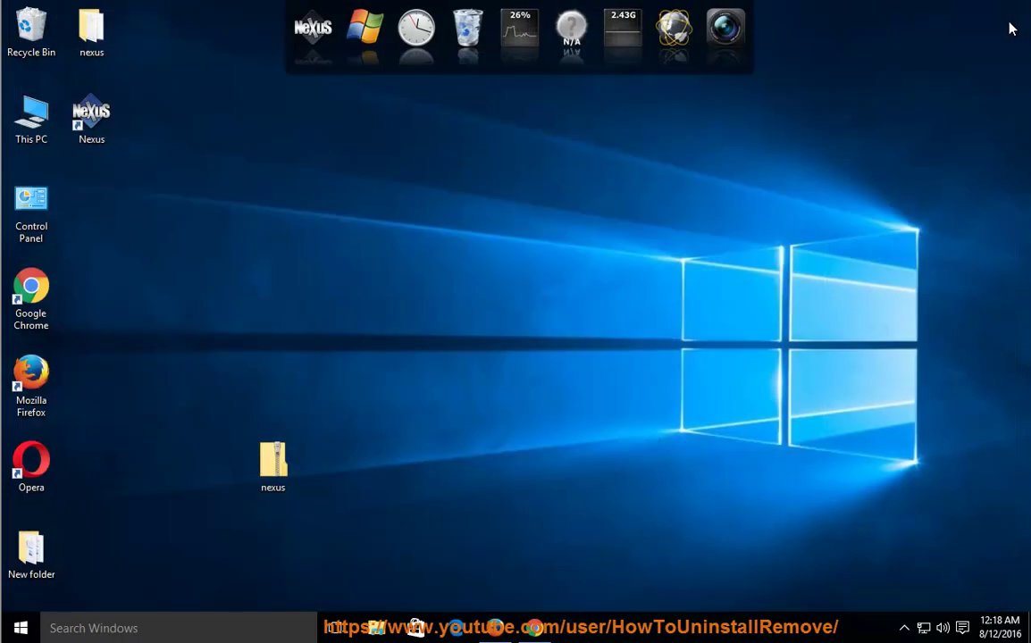
- Exit the running NeXuS dock and disable its option to run at Windows startup
left_click(904, 627)
right_click(921, 597)
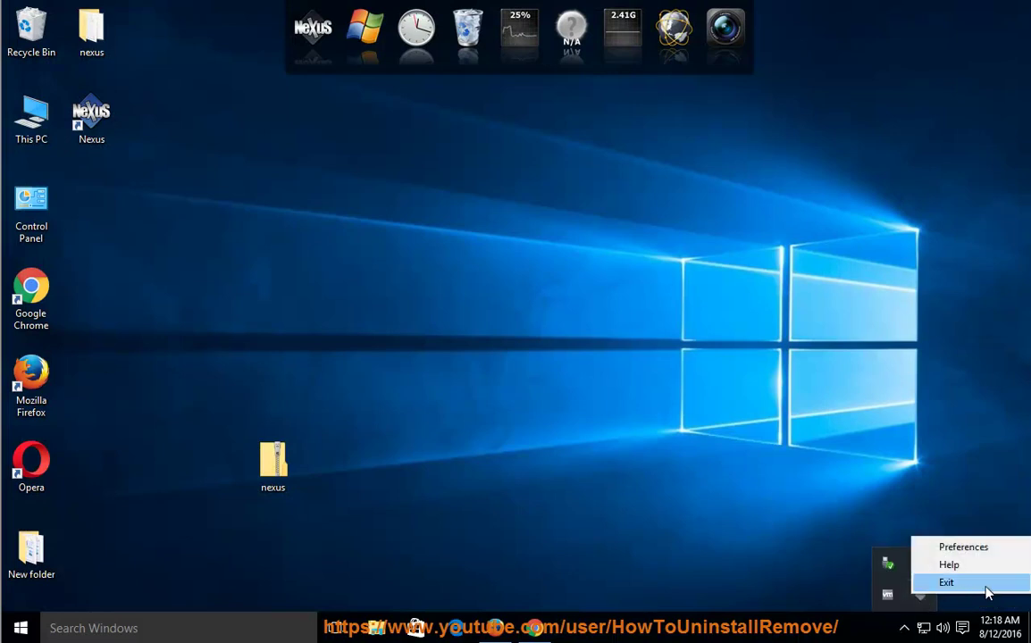
left_click(987, 588)
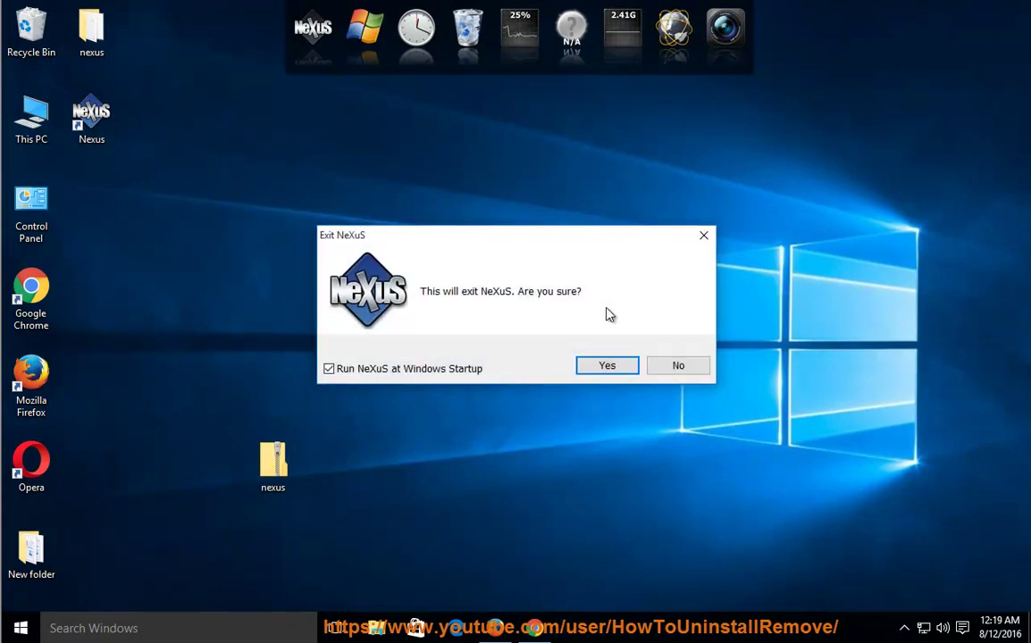
left_click(375, 370)
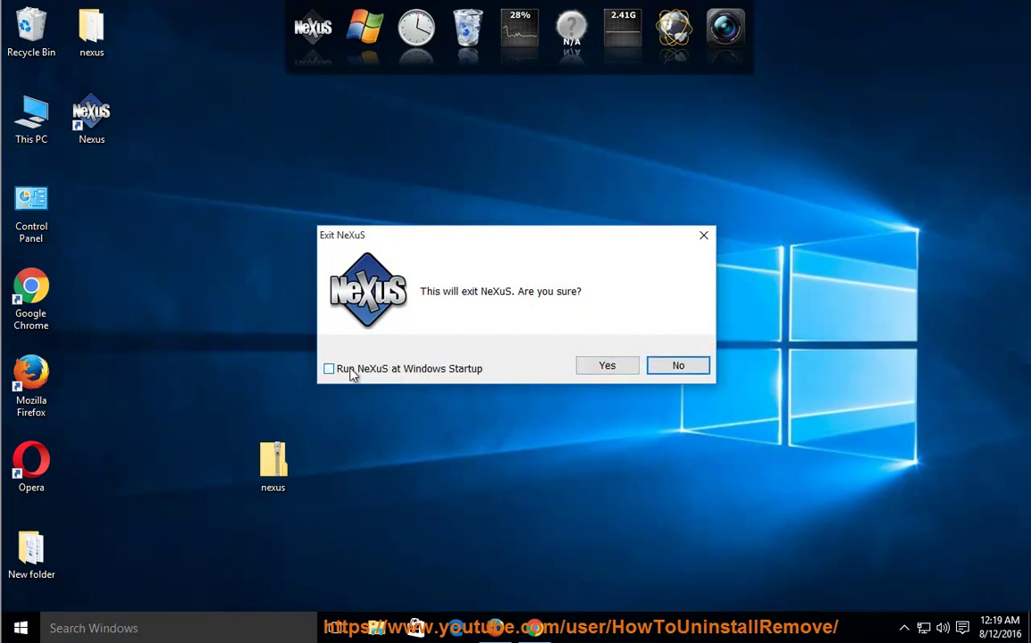
left_click(605, 367)
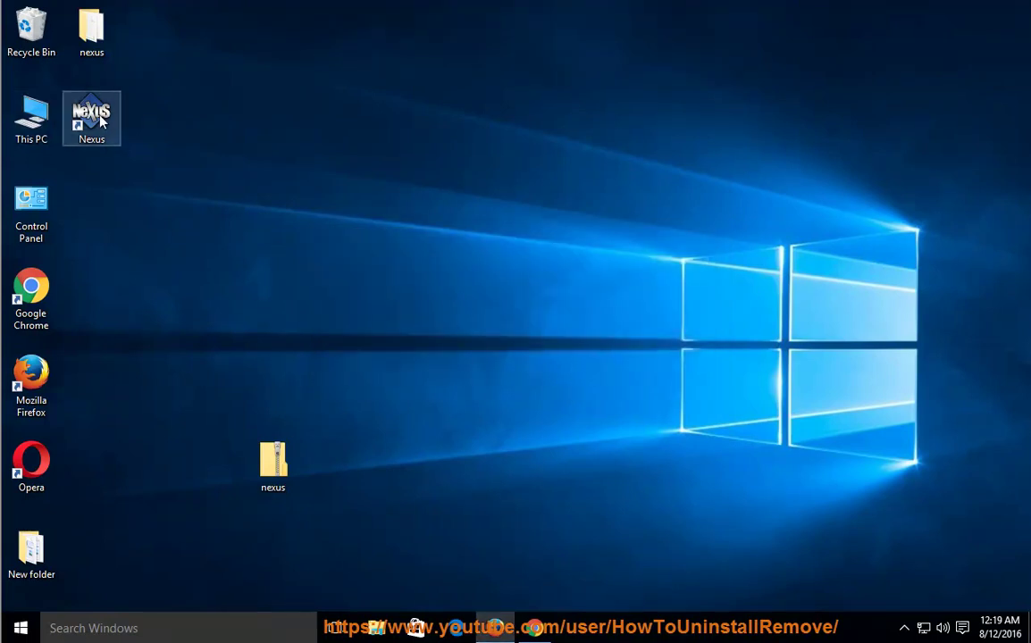
- Open the file location of the desktop Nexus shortcut, copy the folder name Winstep from its path, and minimize the window
right_click(100, 114)
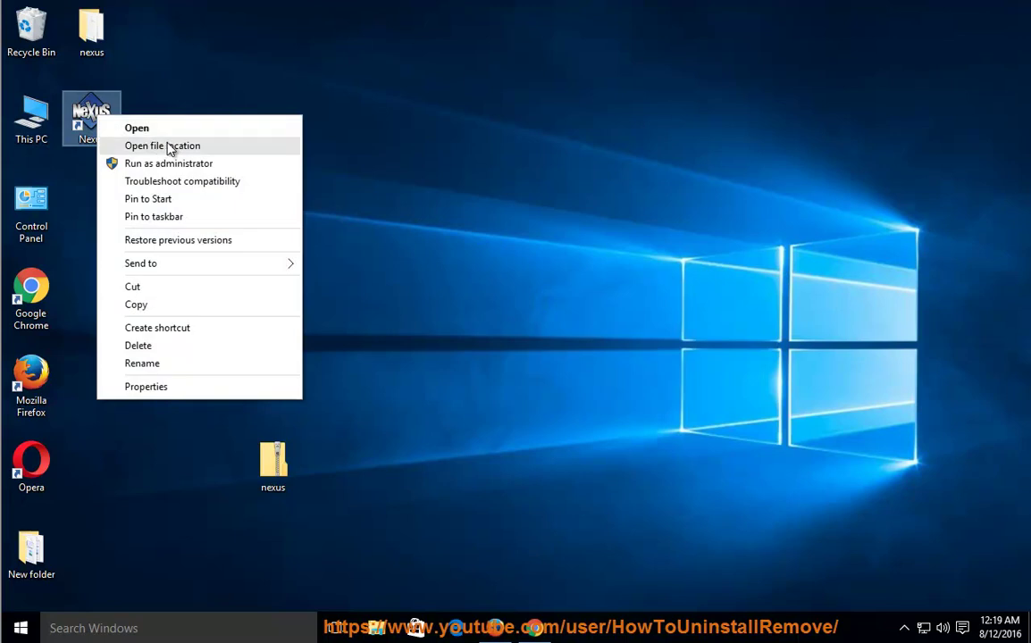
left_click(223, 149)
left_click(710, 121)
left_click_drag(711, 121, 578, 130)
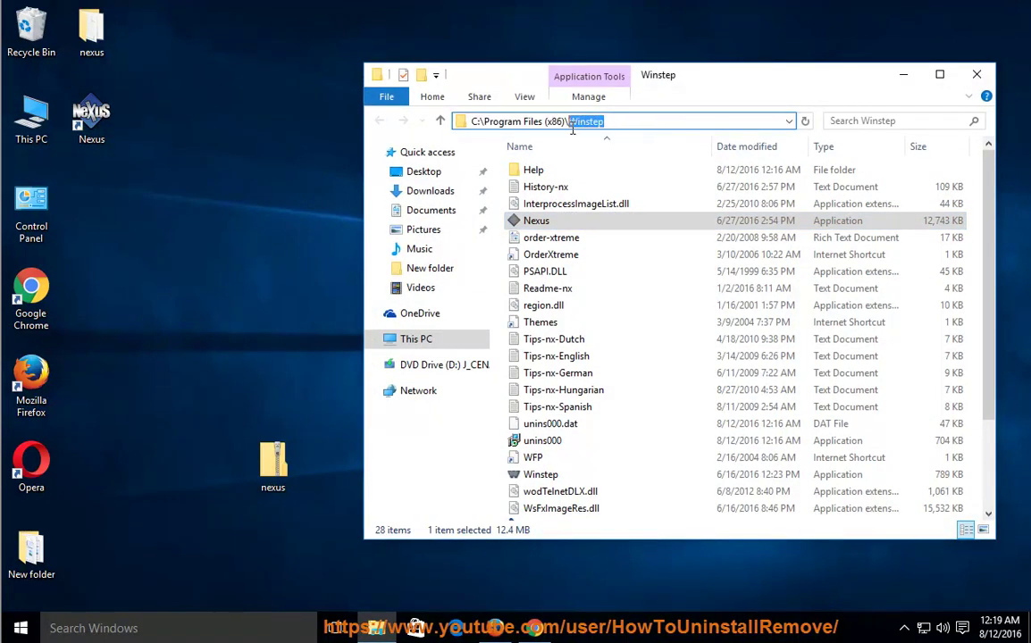
right_click(582, 127)
left_click(603, 173)
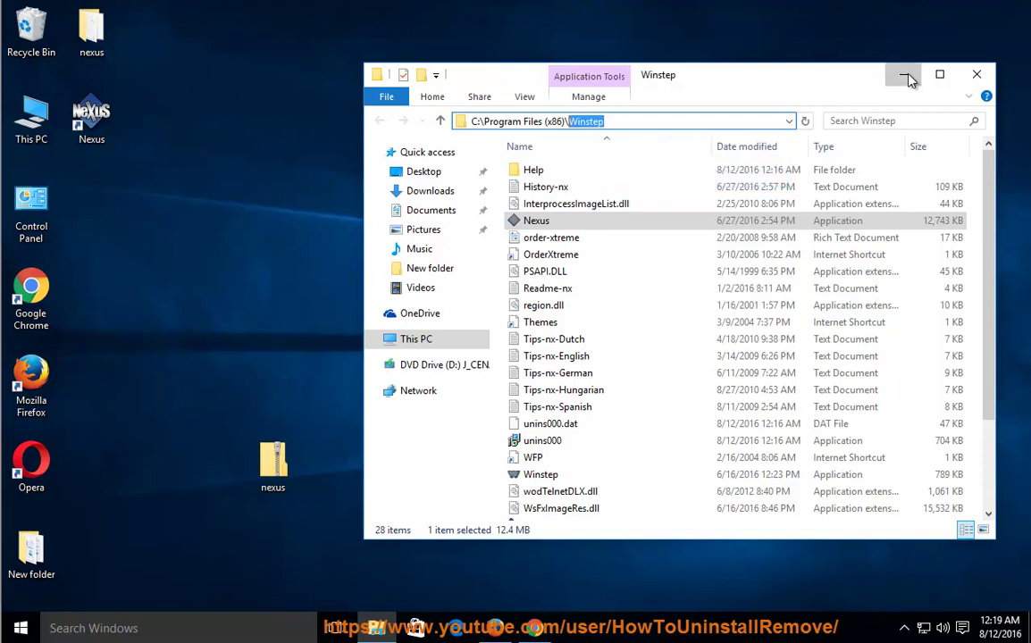
left_click(903, 74)
- Search Windows for "APPS FEA" and open the Apps & features system settings
left_click(61, 625)
type("A")
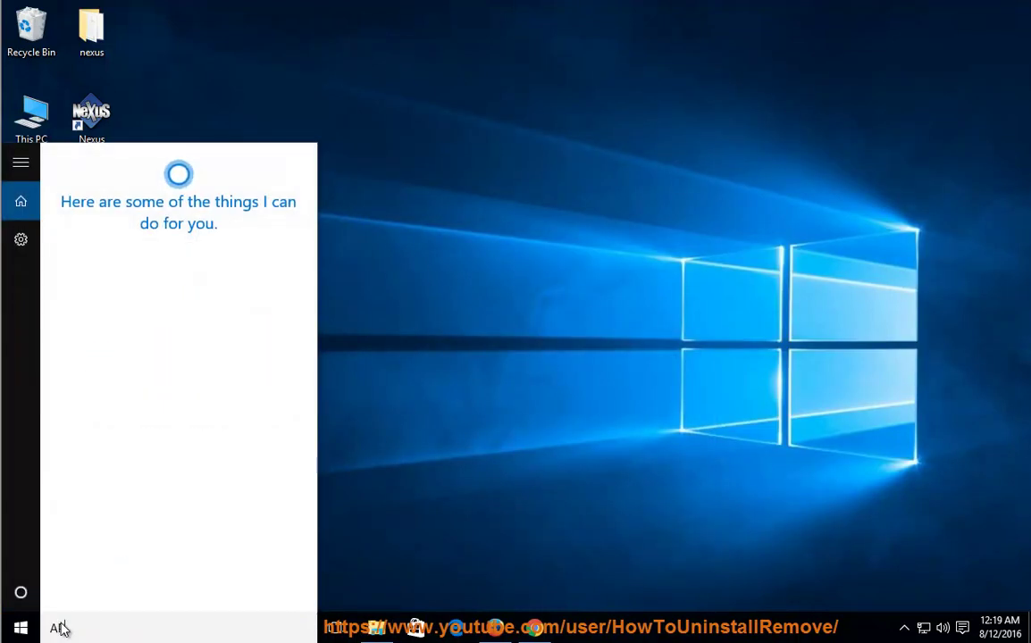
type("PPS FEA")
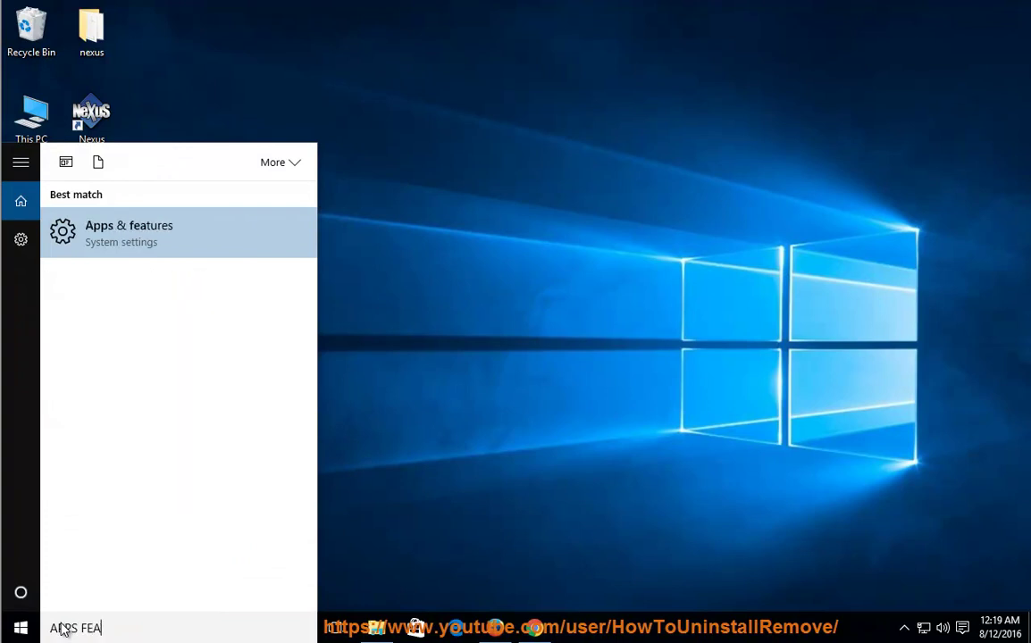
left_click(212, 249)
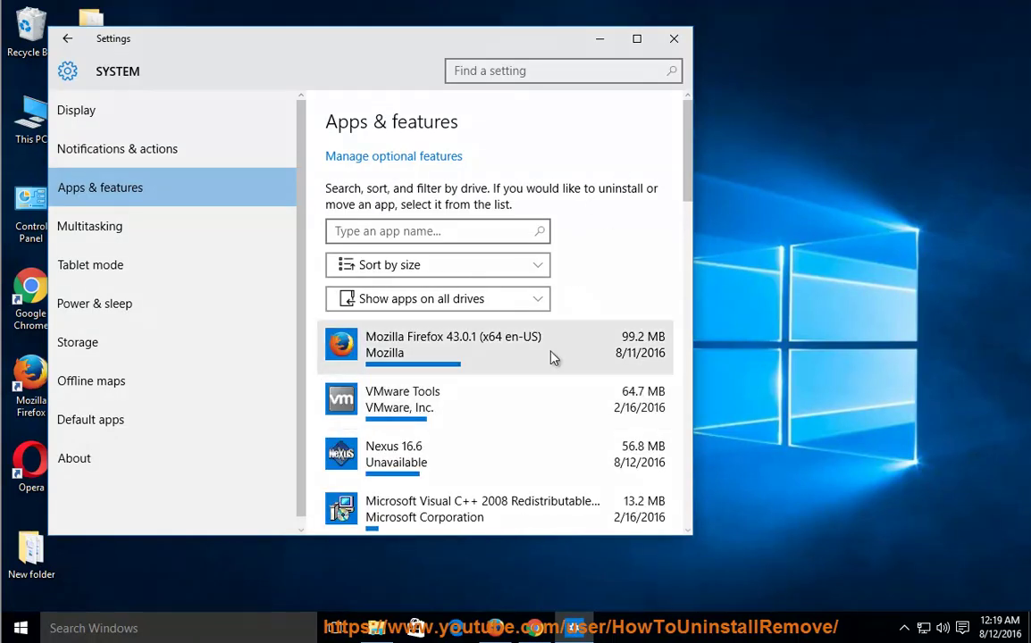
- Start uninstalling Nexus 16.6 from the app list and allow unins000.exe to make changes to the PC
left_click(500, 460)
scroll(540, 443, "down", 1)
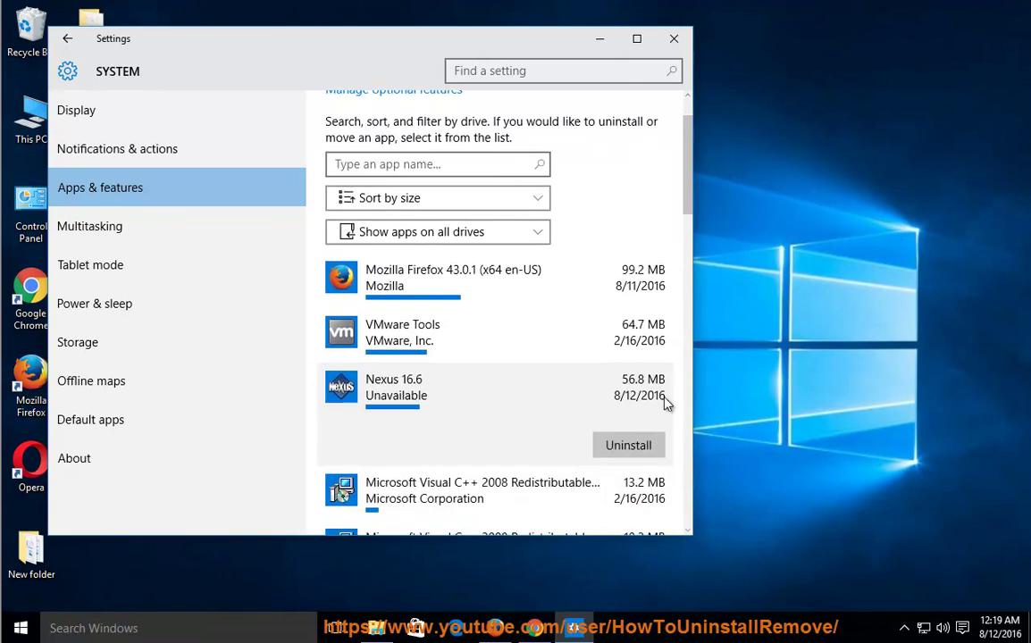
left_click(629, 446)
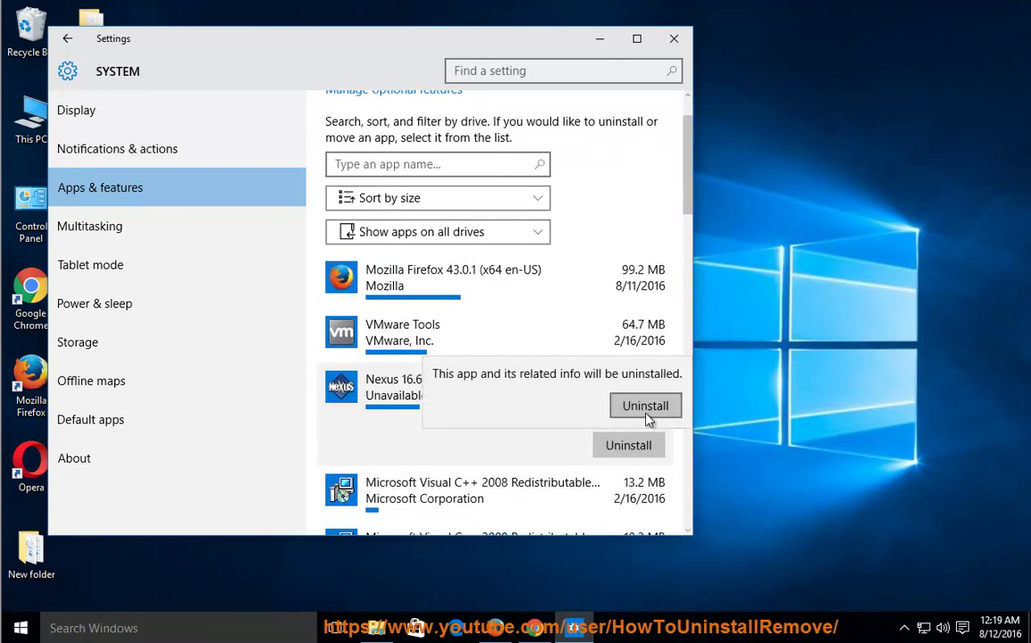
left_click(645, 407)
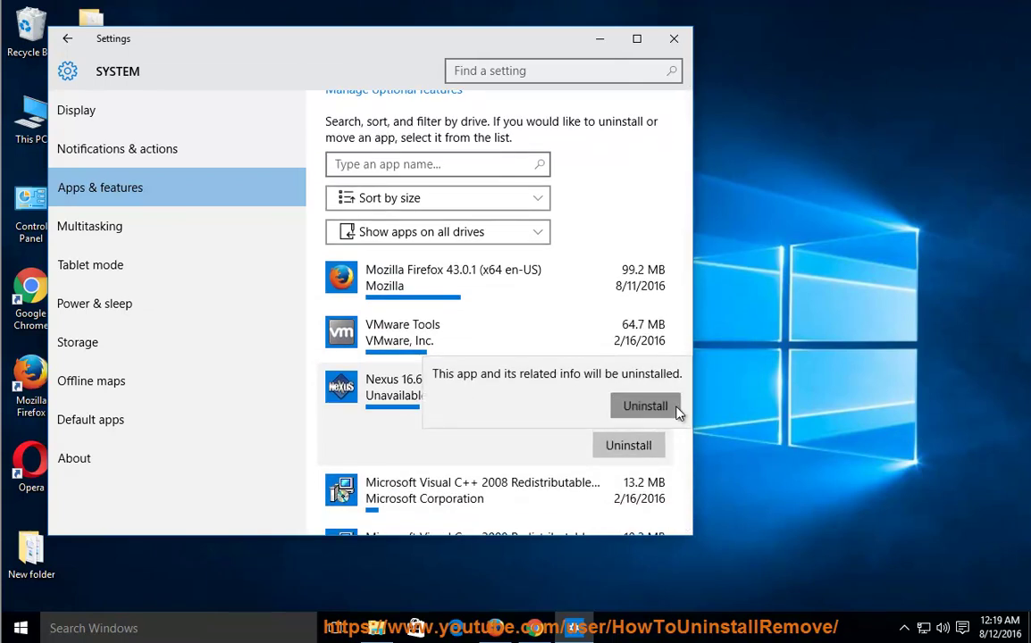
left_click(363, 354)
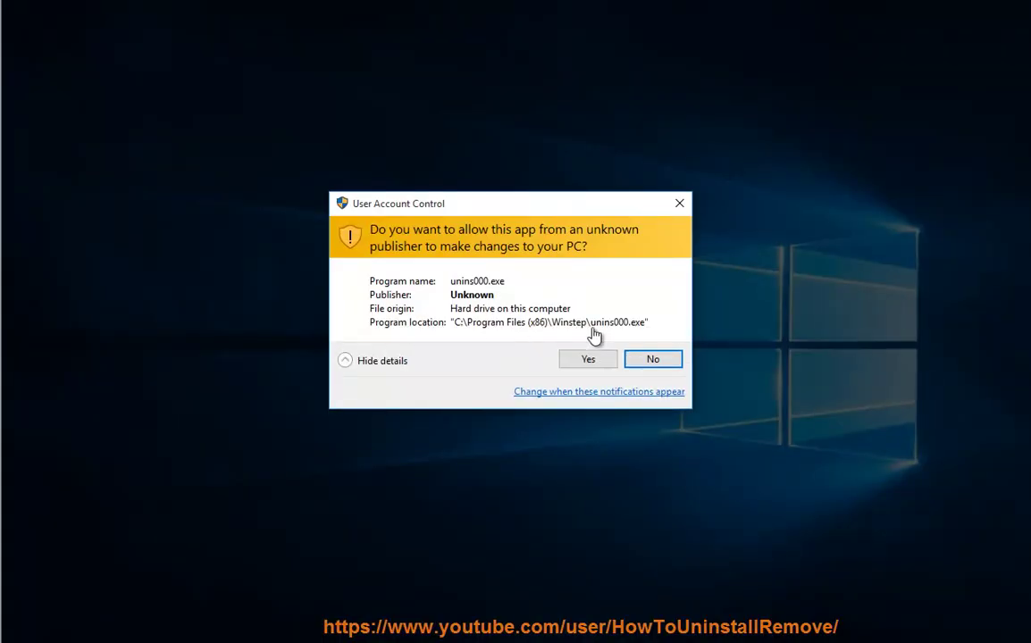
left_click(594, 364)
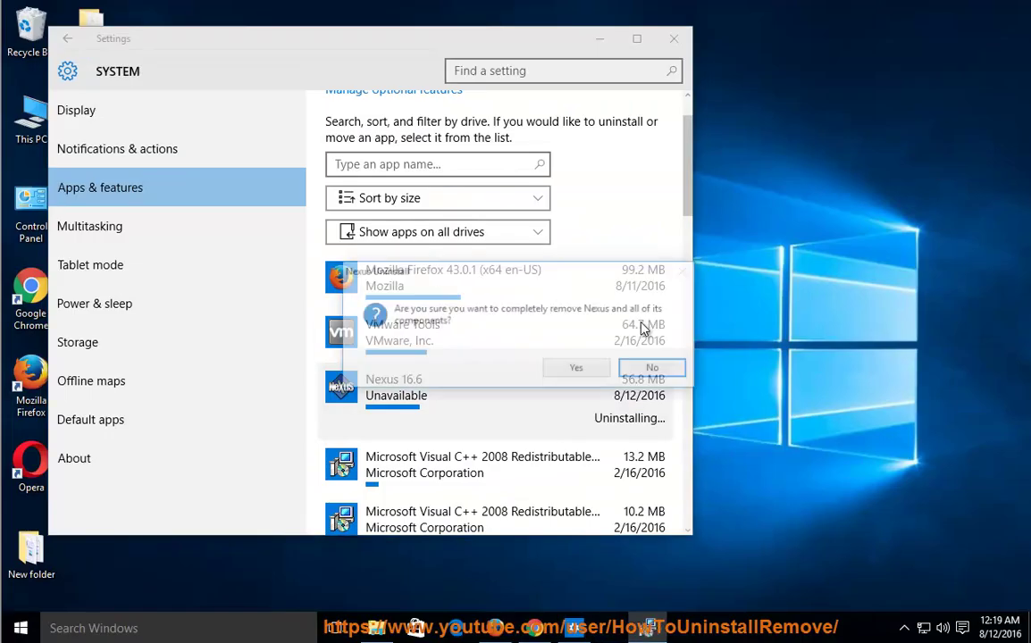
- Confirm the complete removal of Nexus, including its current settings and all themes
left_click_drag(516, 276, 531, 459)
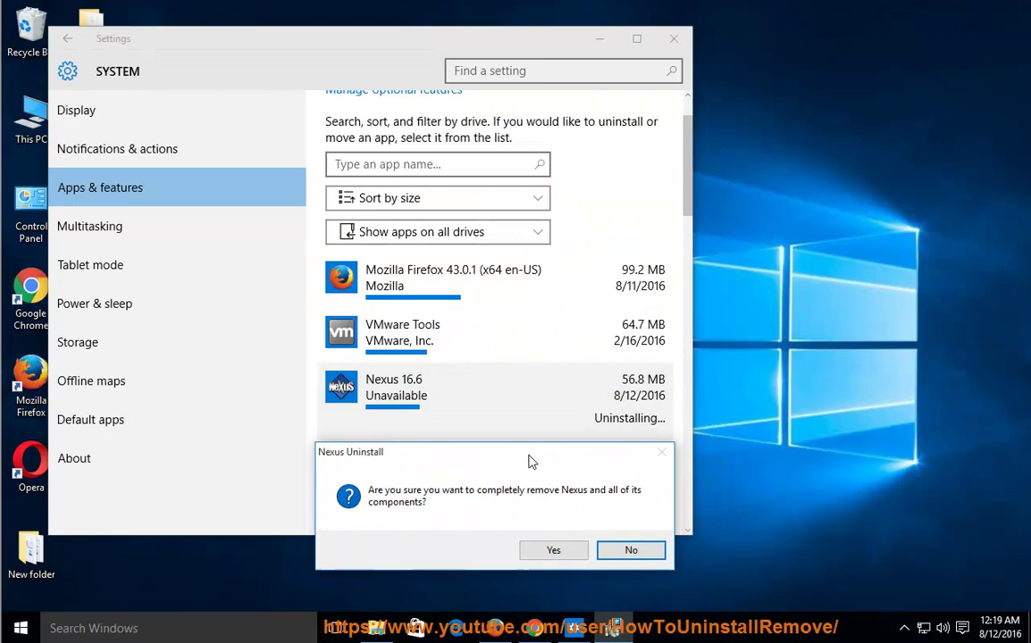
left_click(551, 551)
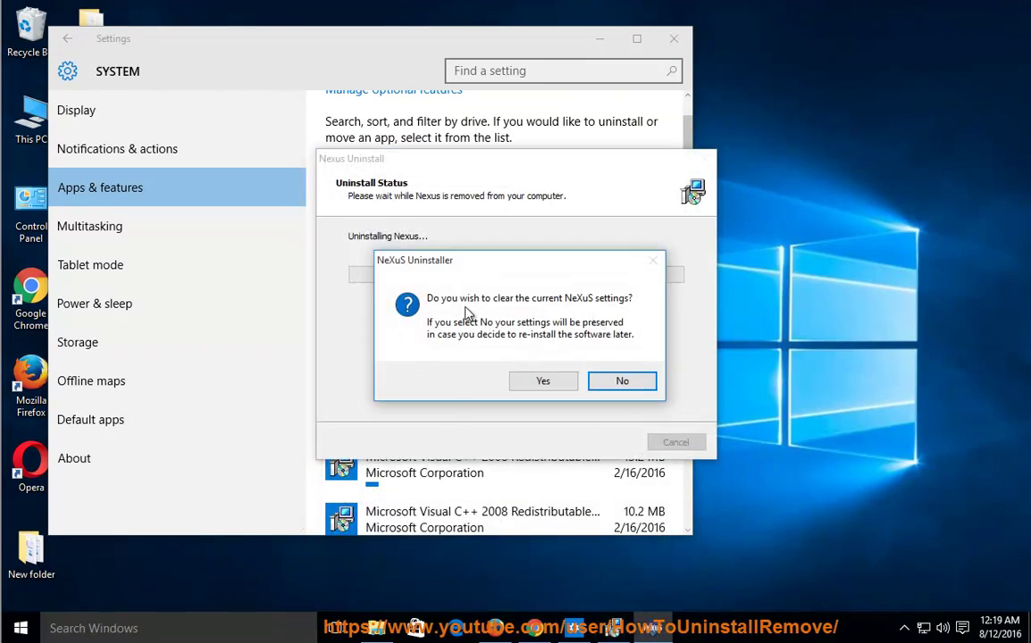
left_click_drag(517, 269, 460, 329)
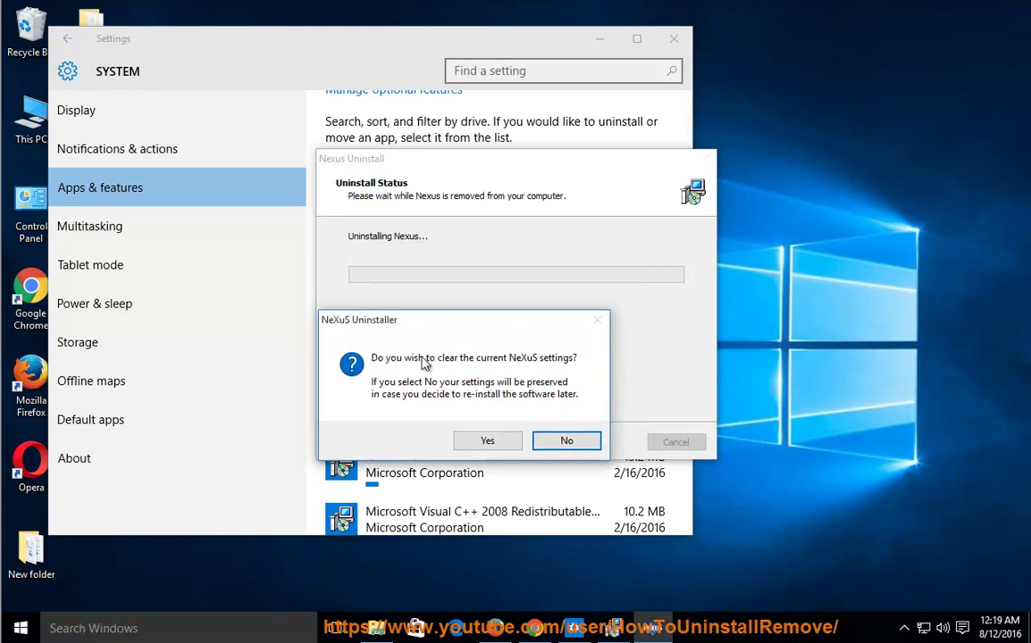
left_click(500, 448)
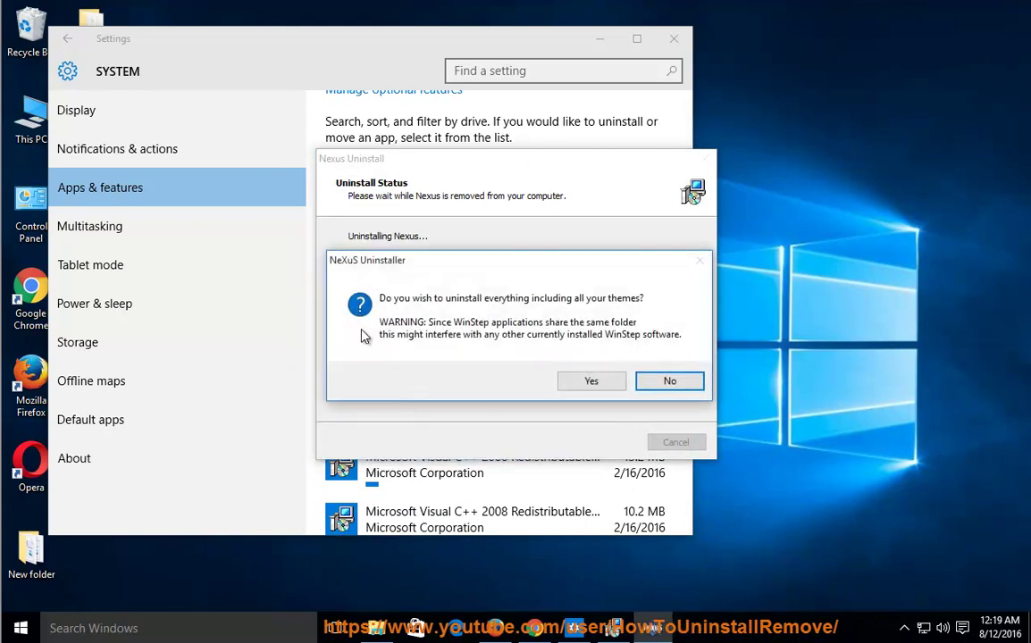
left_click_drag(638, 279, 605, 331)
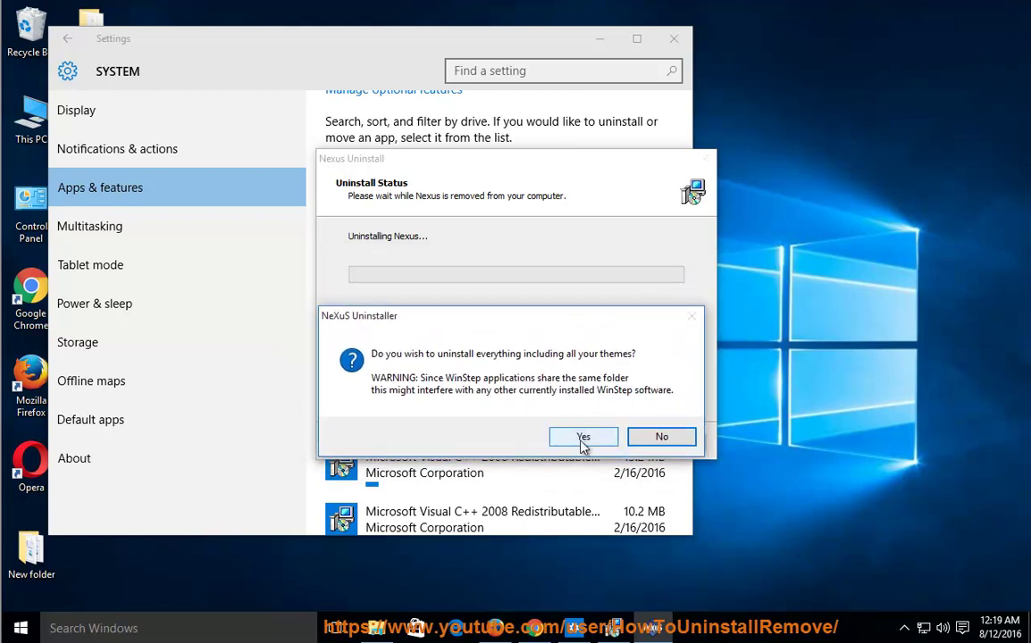
left_click(583, 436)
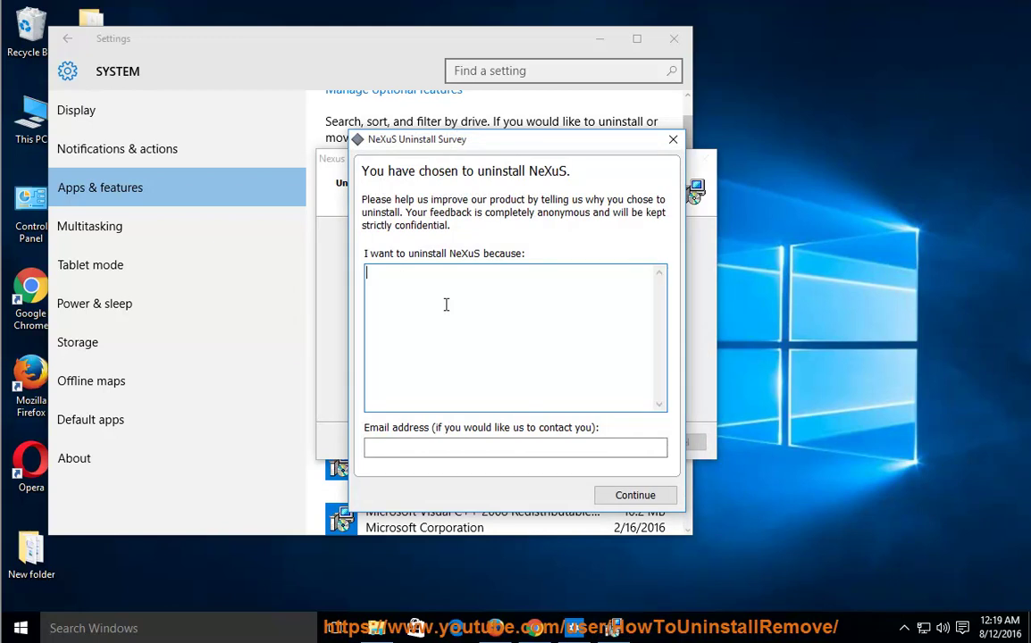
type("Y")
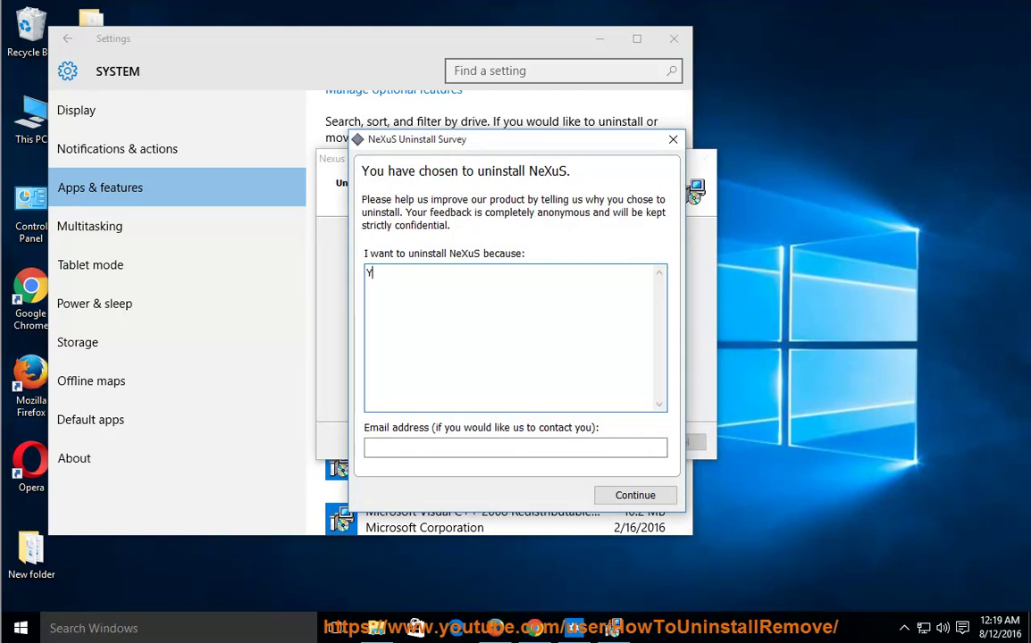
type("OUR OWN COMMENT HERE...")
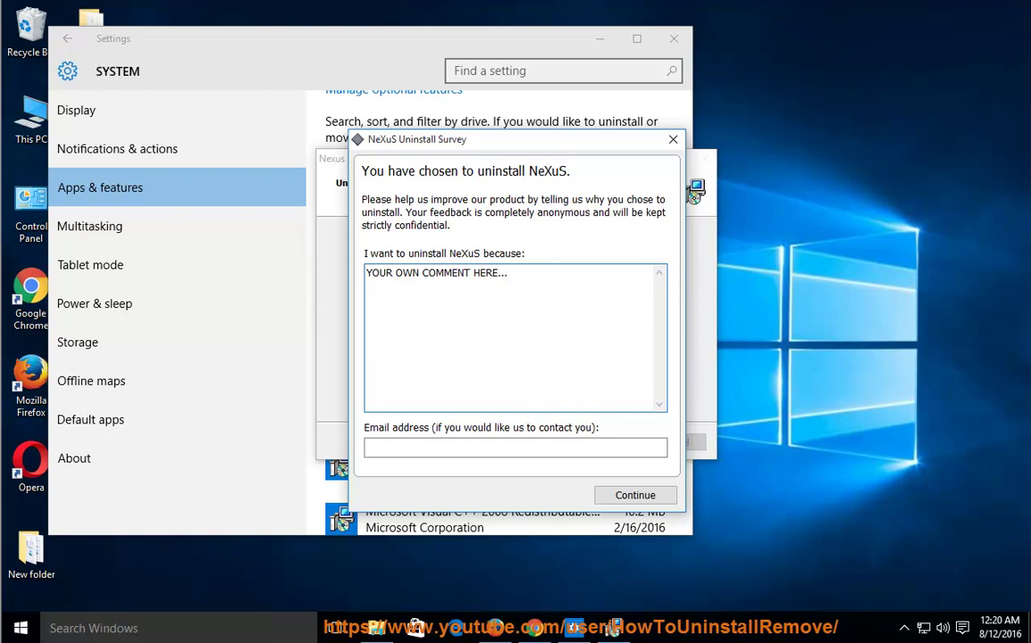
left_click(405, 451)
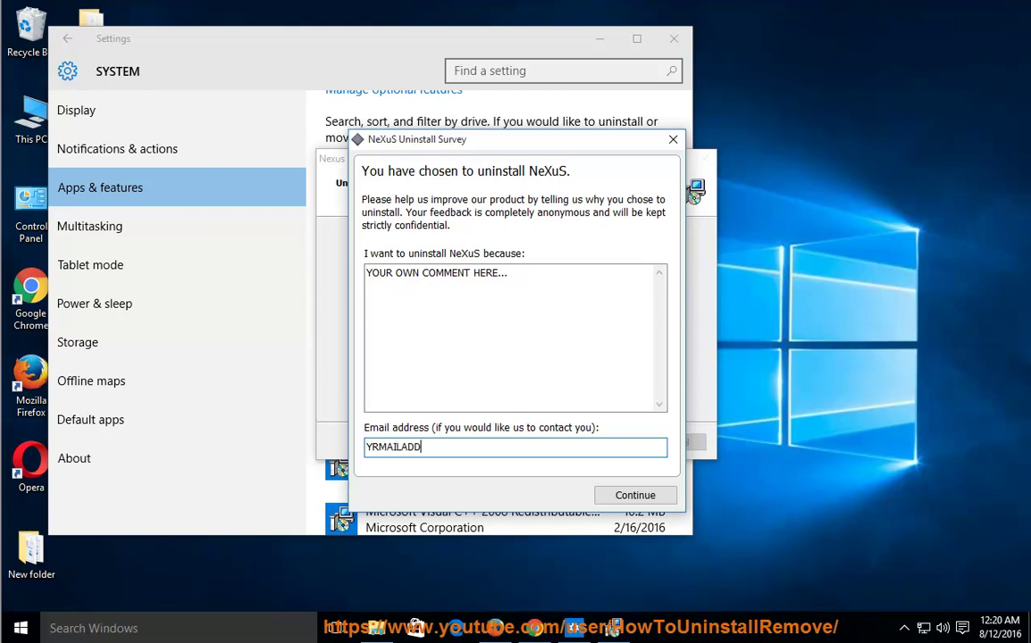
type("YRMAILADDRESS.C")
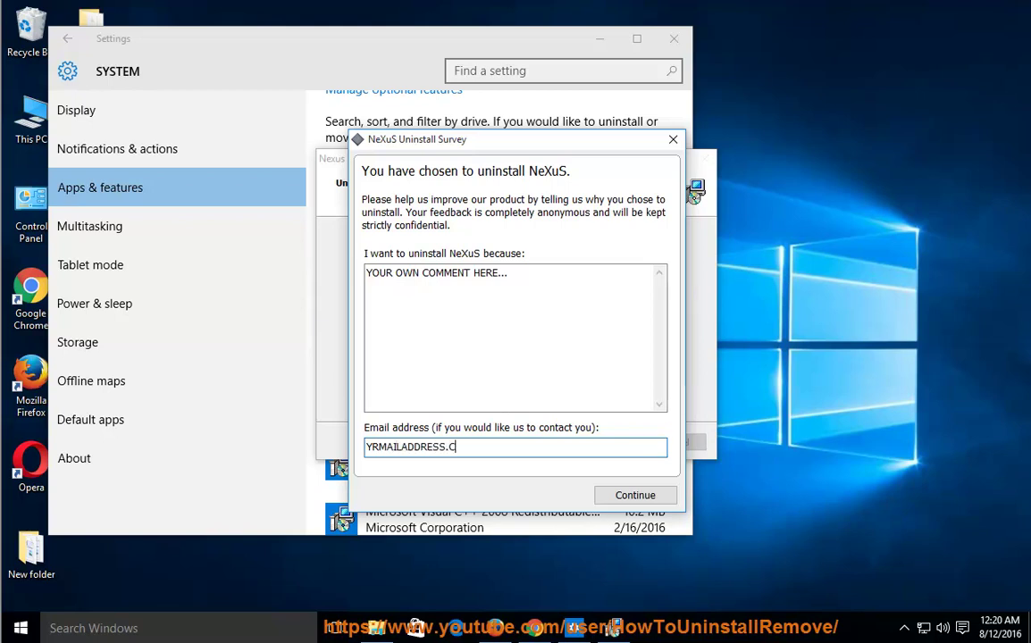
key("BackSpace")
type("@123")
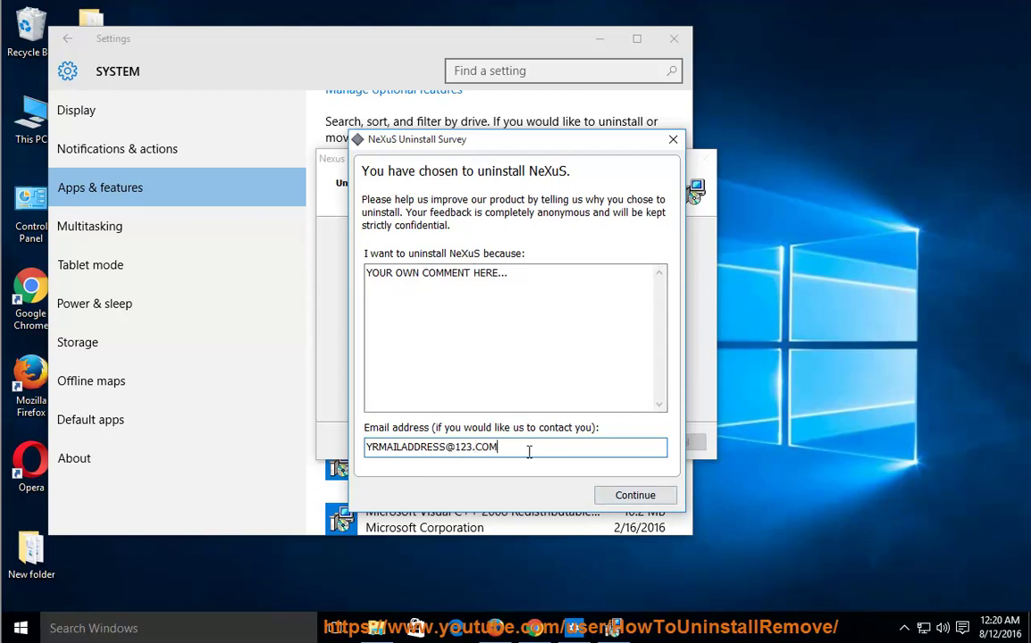
key("ctrl+a")
key("BackSpace")
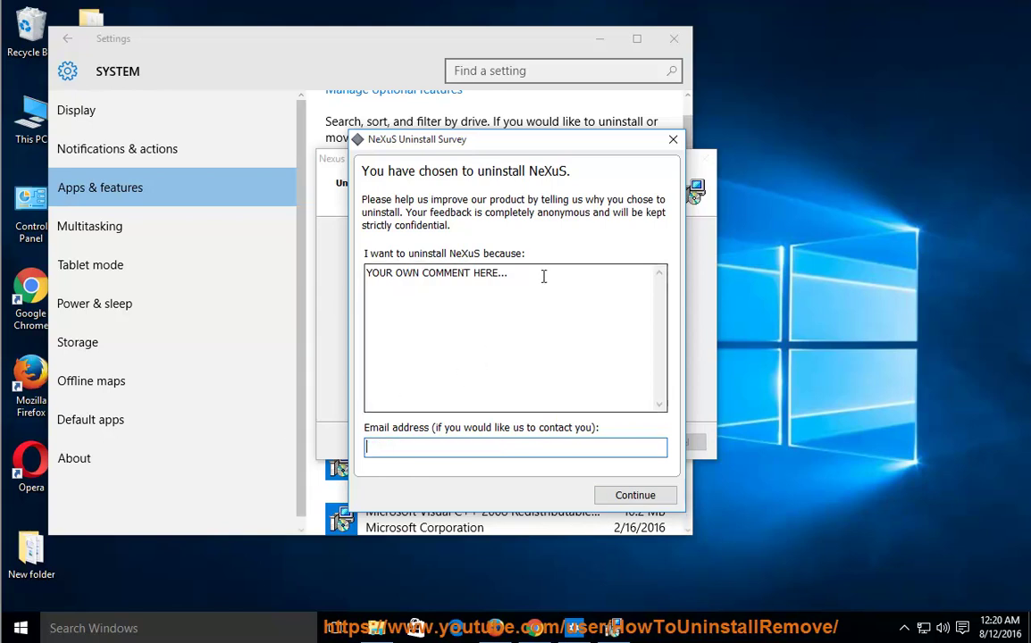
left_click(513, 288)
key("ctrl+a")
key("BackSpace")
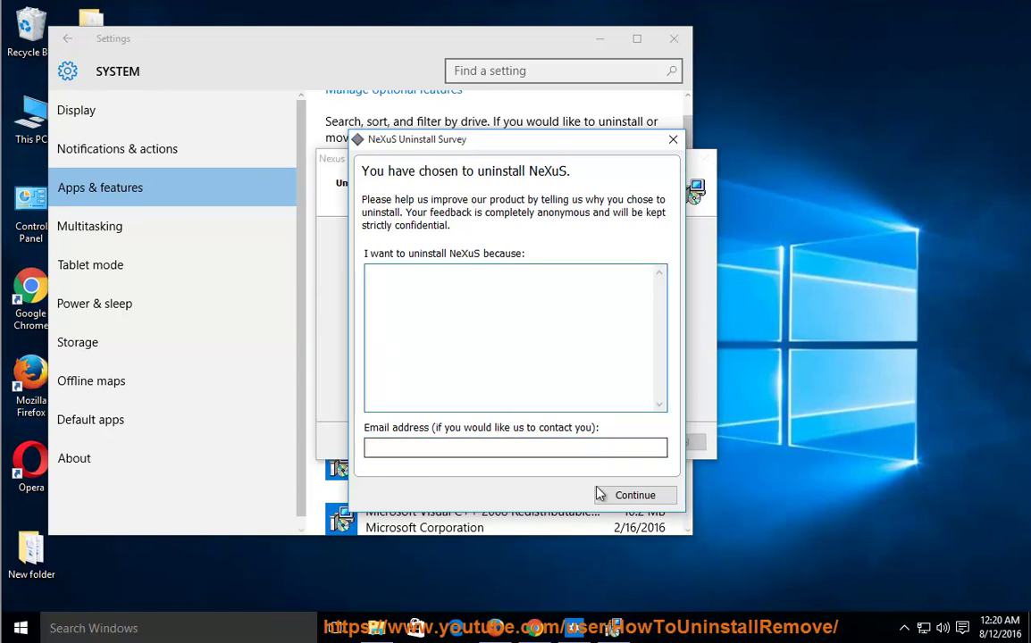
- Continue past the uninstall survey with both fields blank and select the file name in the shared-file removal prompt
left_click(647, 494)
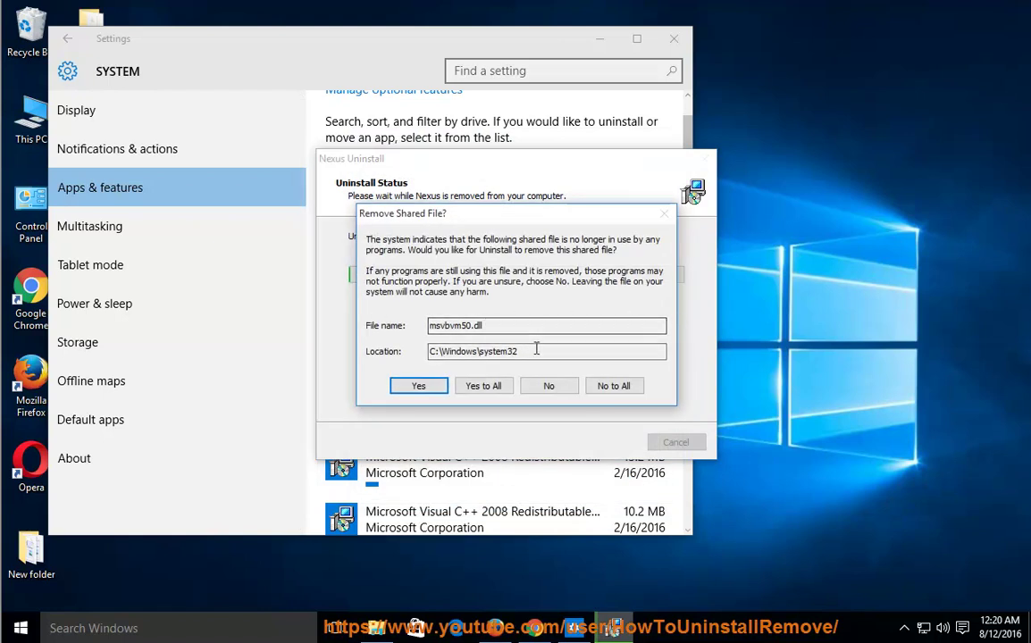
left_click_drag(535, 349, 391, 360)
left_click_drag(527, 325, 391, 332)
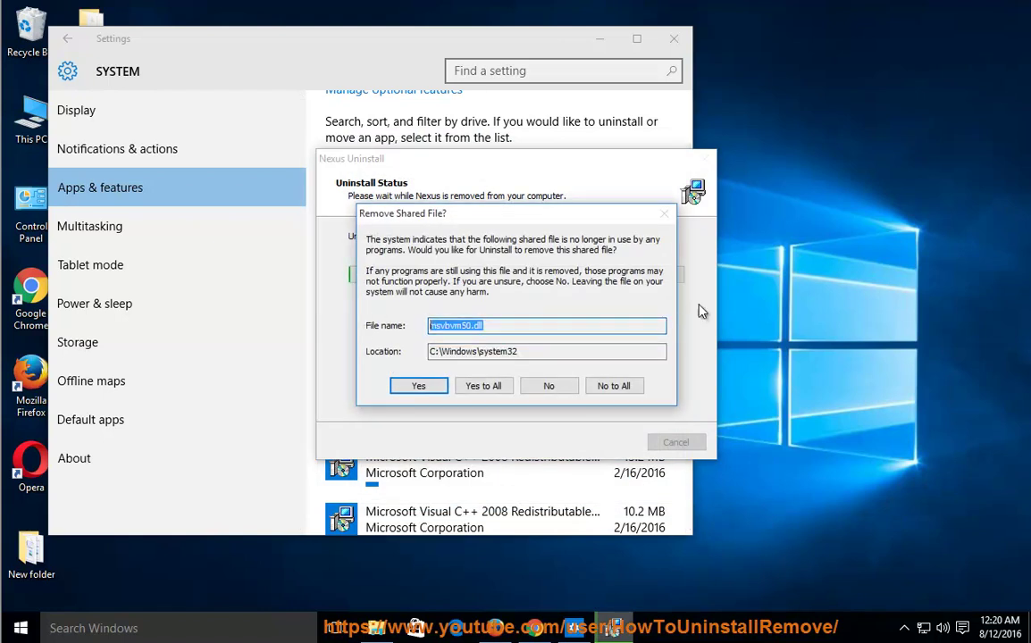
- Create a new text document on the desktop, open it in Notepad, and enter Winstep on its first line
right_click(832, 161)
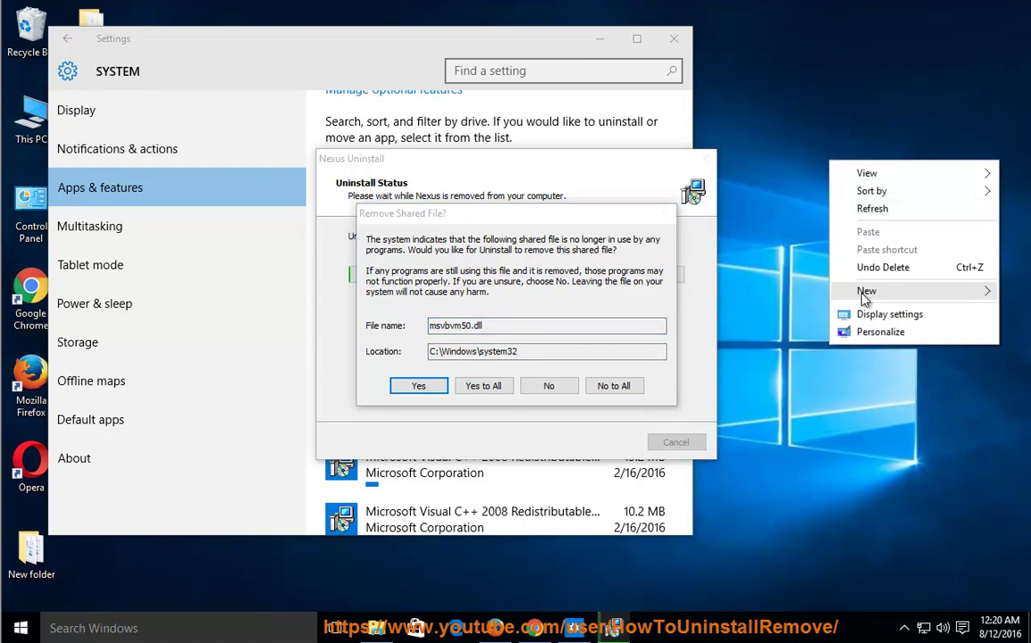
mouse_move(857, 290)
left_click(710, 407)
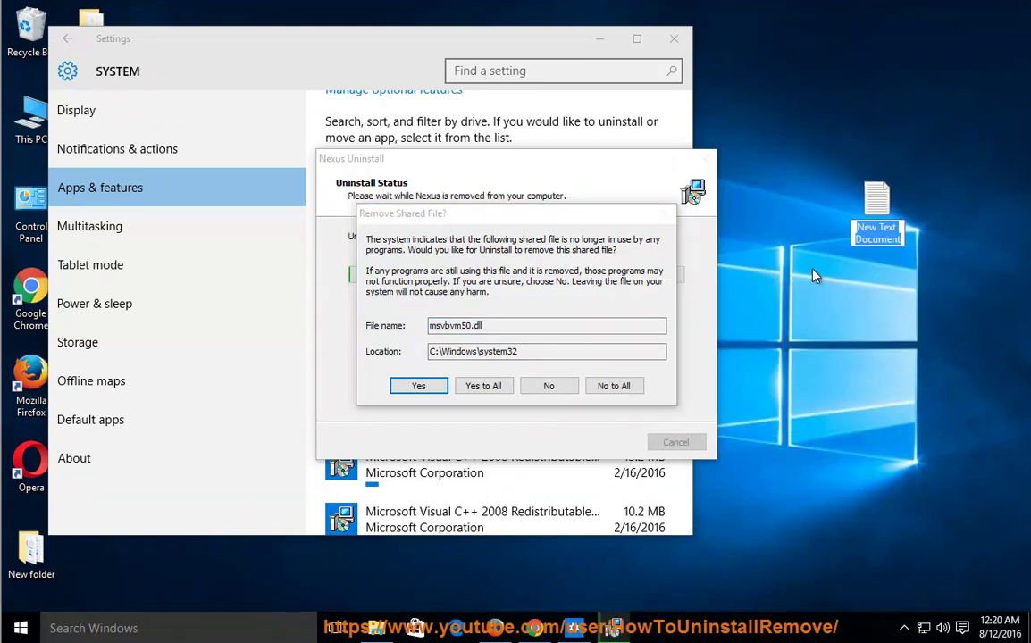
key("Return")
left_click_drag(513, 115, 935, 133)
type("Winstep")
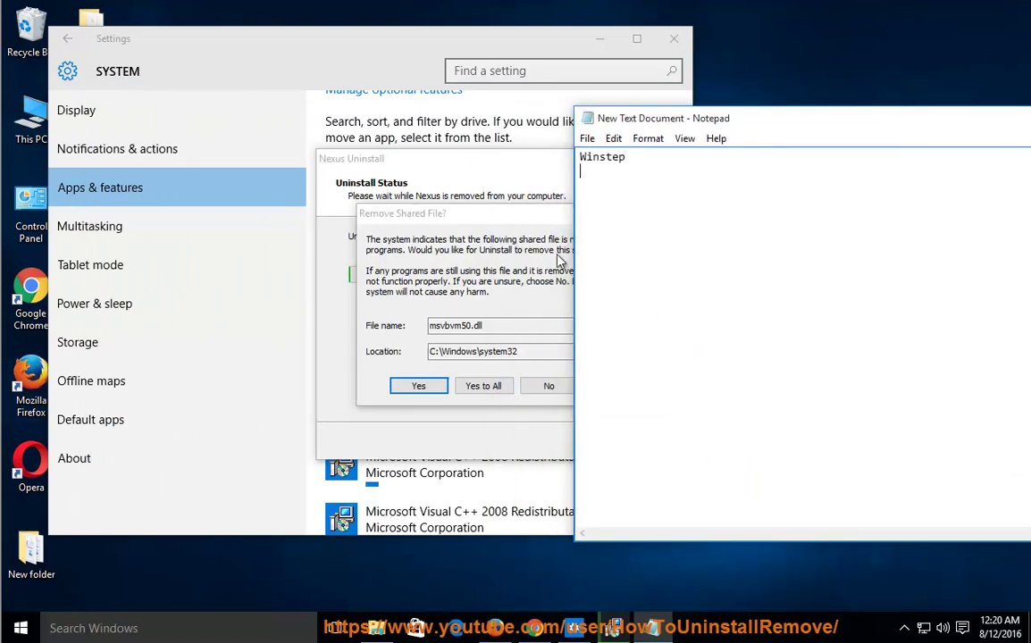
- Copy the file name msvbvm50.dll from the shared-file removal prompt into the Notepad note below Winstep
left_click(390, 332)
right_click(451, 323)
left_click(589, 372)
left_click(870, 210)
key("ctrl+v")
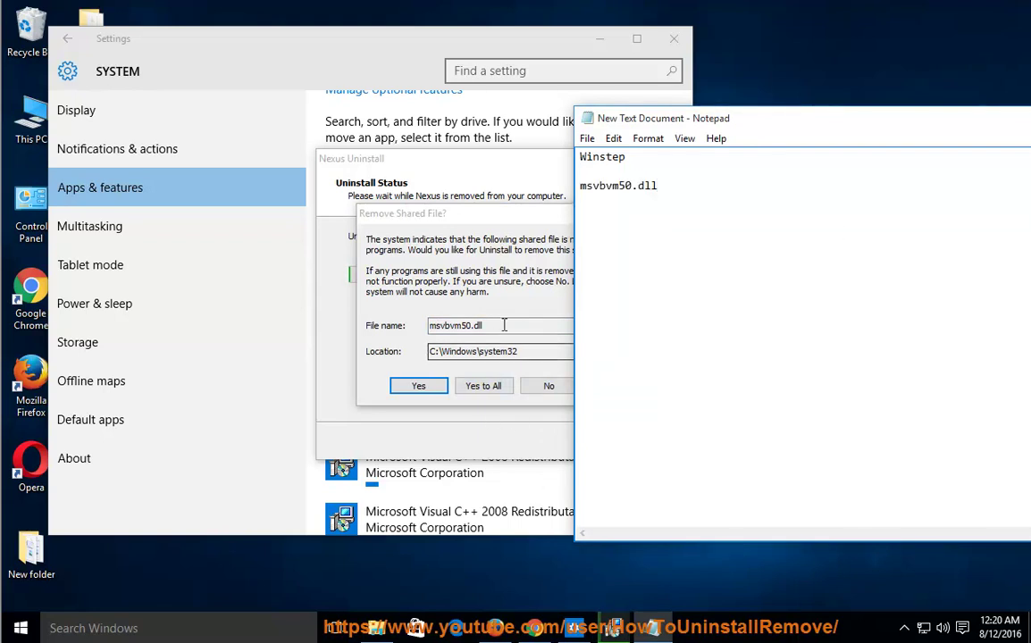
- Copy the location C:\Windows\system32 from the shared-file removal prompt into the note beneath the file name
left_click(387, 357)
key("Tab")
right_click(500, 357)
left_click(534, 407)
left_click(725, 239)
key("ctrl+v")
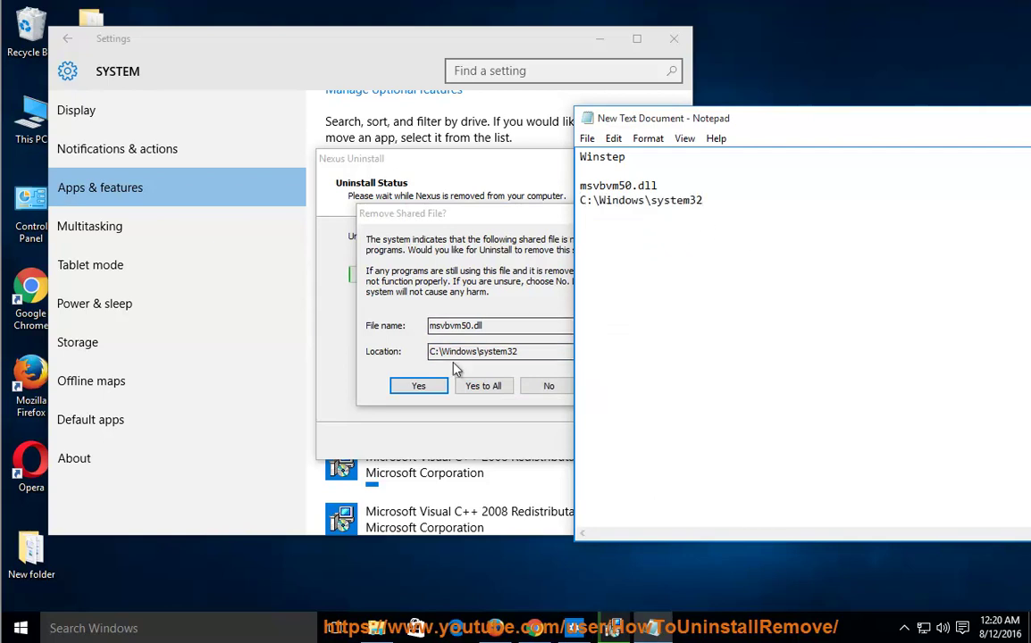
- Decline removing the shared file msvbvm50.dll and acknowledge the end of the Nexus uninstall
left_click(408, 326)
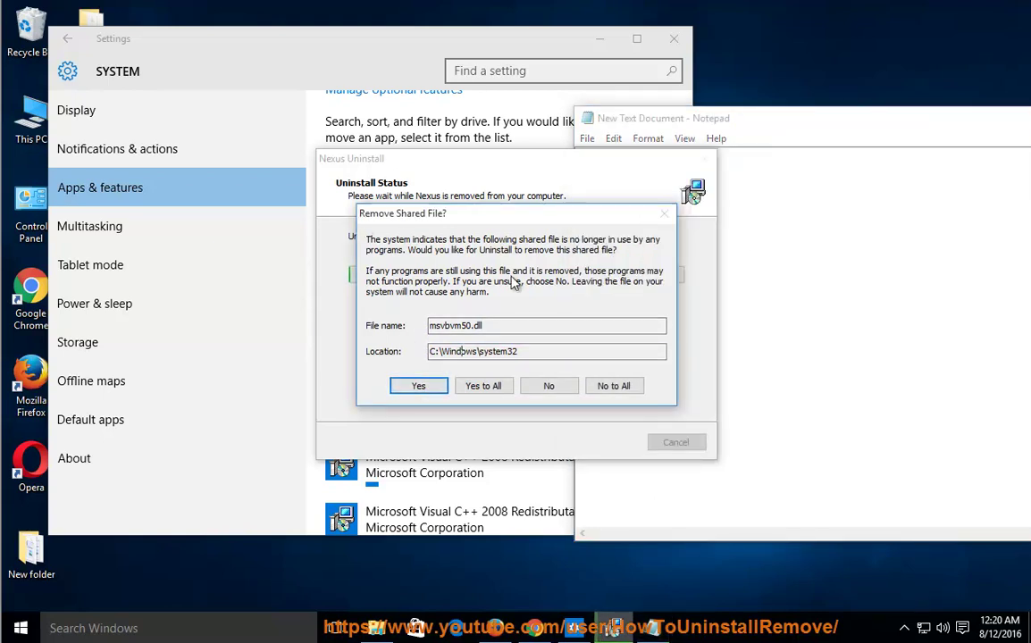
left_click(541, 384)
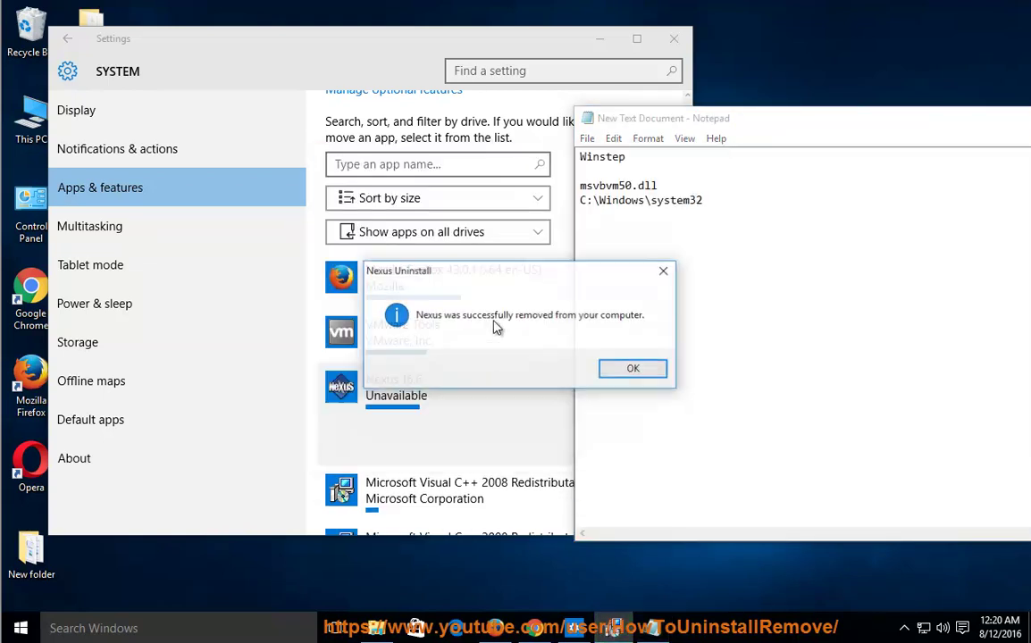
left_click(636, 370)
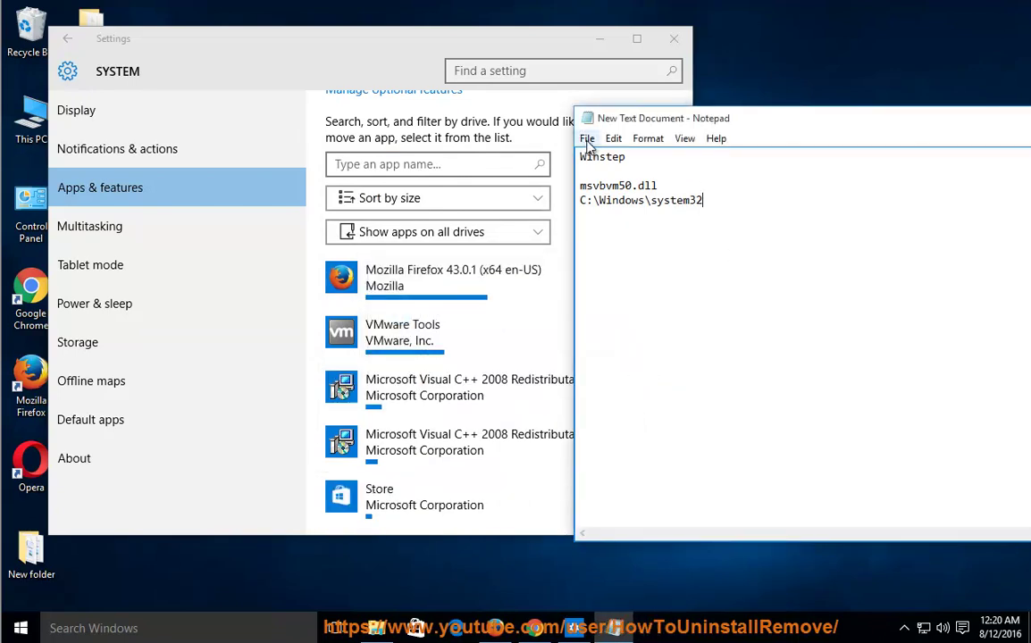
- Close the note with its changes saved and close the Settings window
left_click_drag(813, 115, 423, 170)
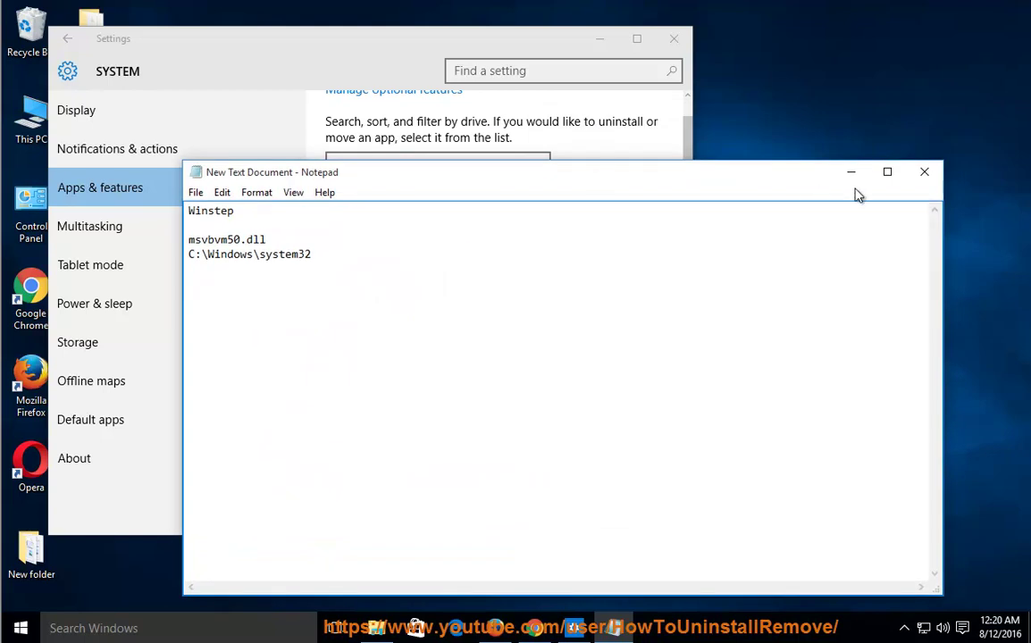
left_click(923, 175)
left_click(479, 332)
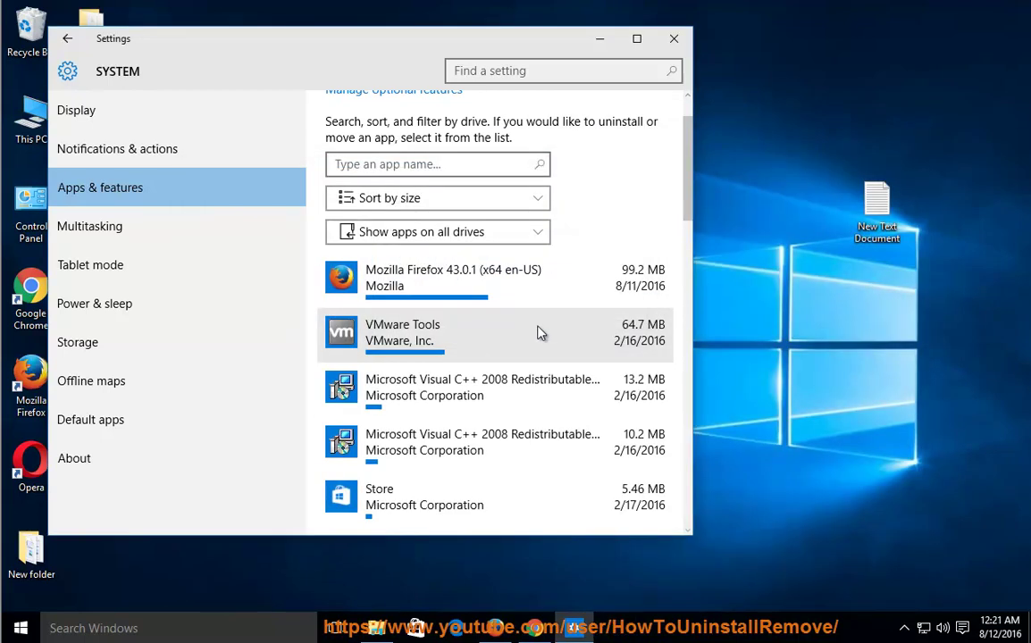
left_click(668, 41)
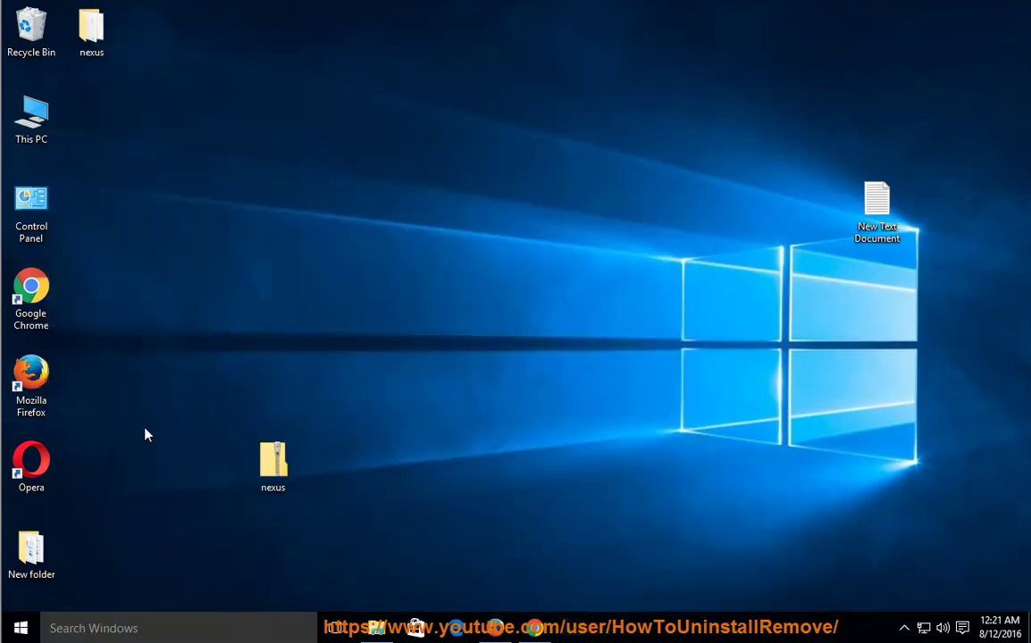
left_click(21, 628)
left_click(36, 570)
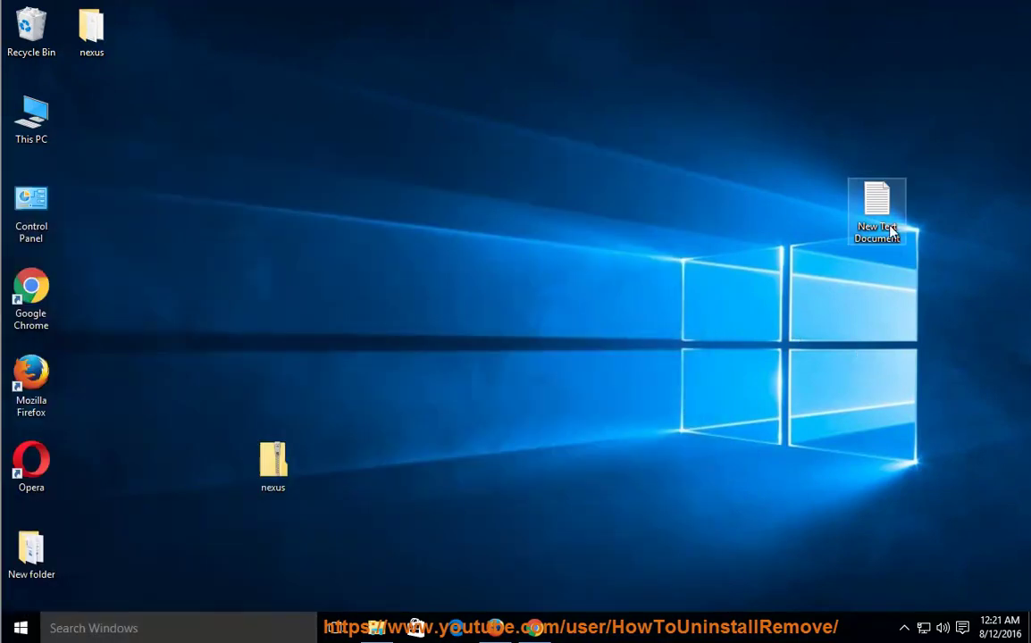
- Reopen New Text Document from the desktop, copy the word Winstep, and minimize the note
double_click(884, 207)
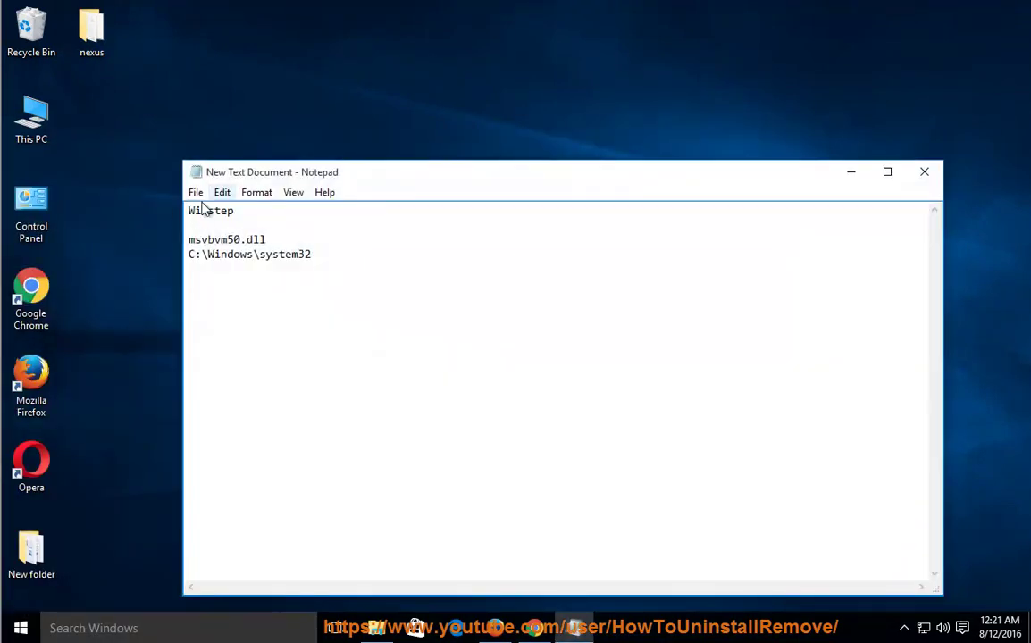
left_click_drag(234, 210, 178, 212)
right_click(213, 215)
left_click(249, 264)
left_click(850, 173)
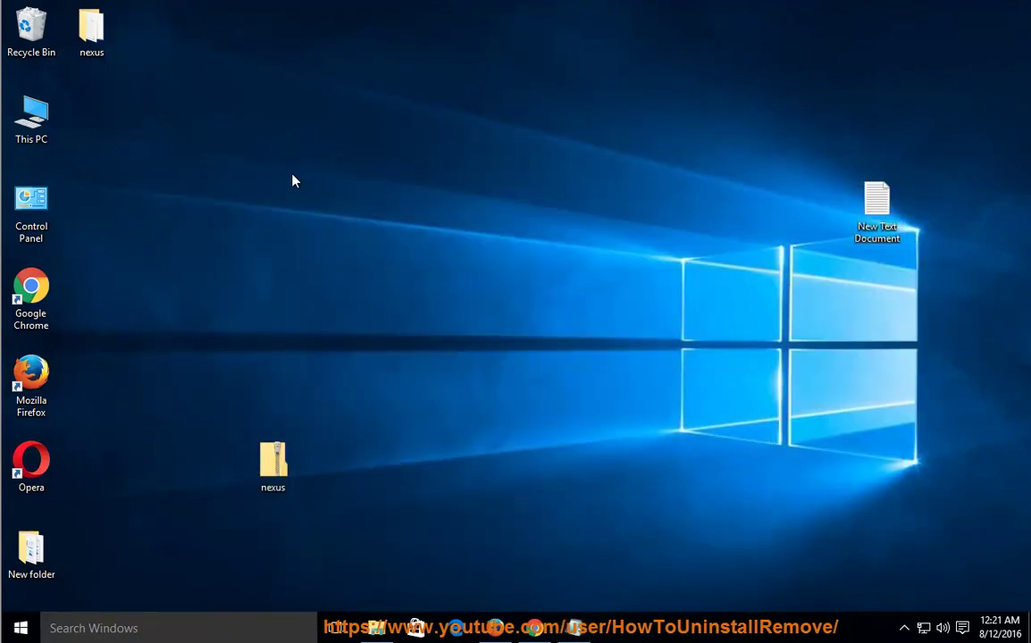
- Open This PC and set its folder options to show hidden files, folders, and drives
double_click(33, 125)
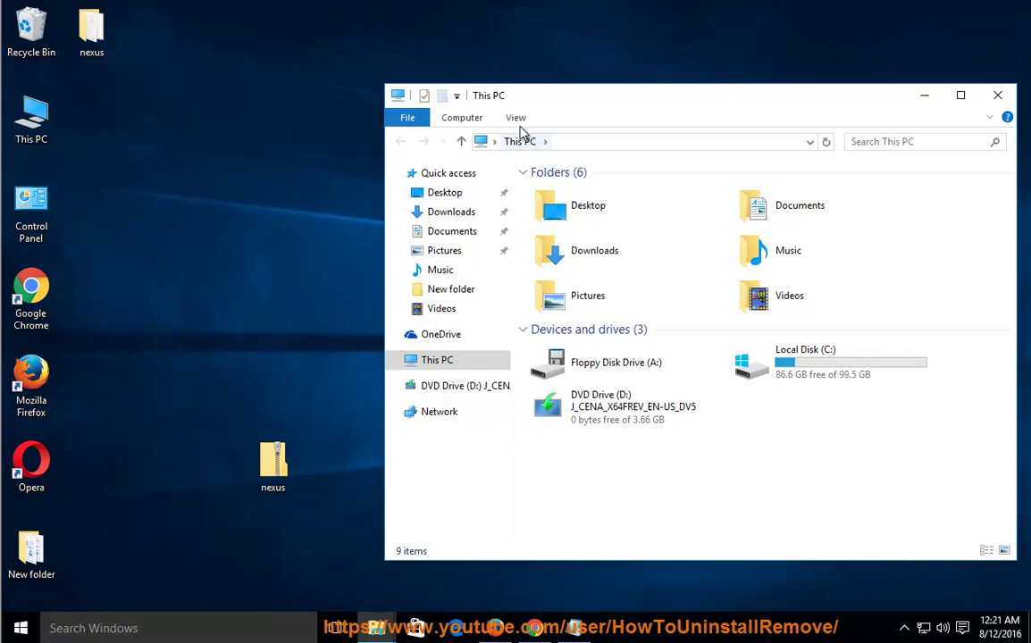
left_click(517, 119)
left_click(516, 120)
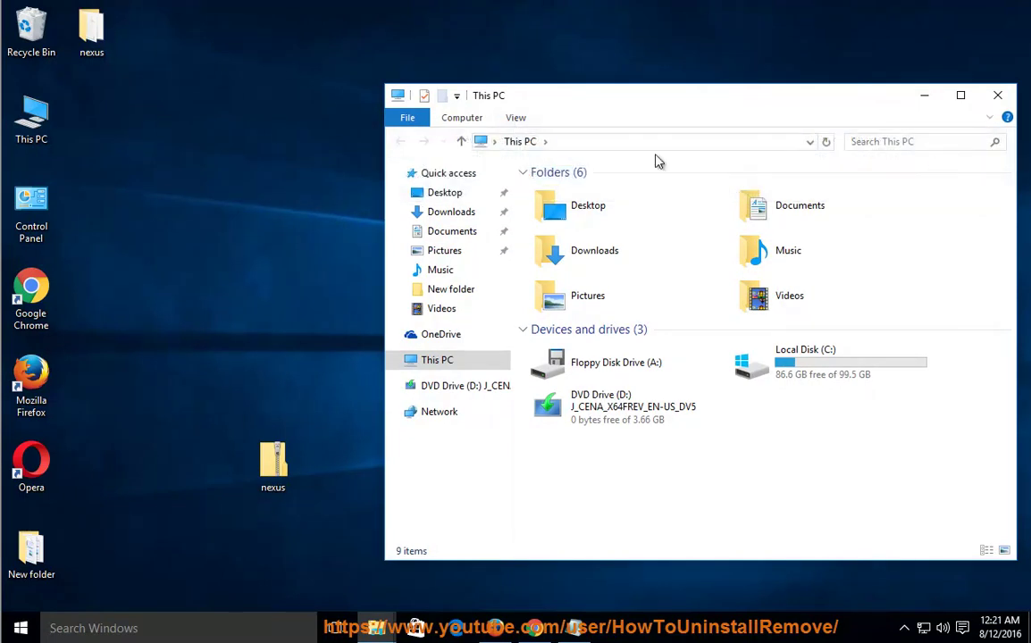
left_click(517, 119)
left_click(989, 159)
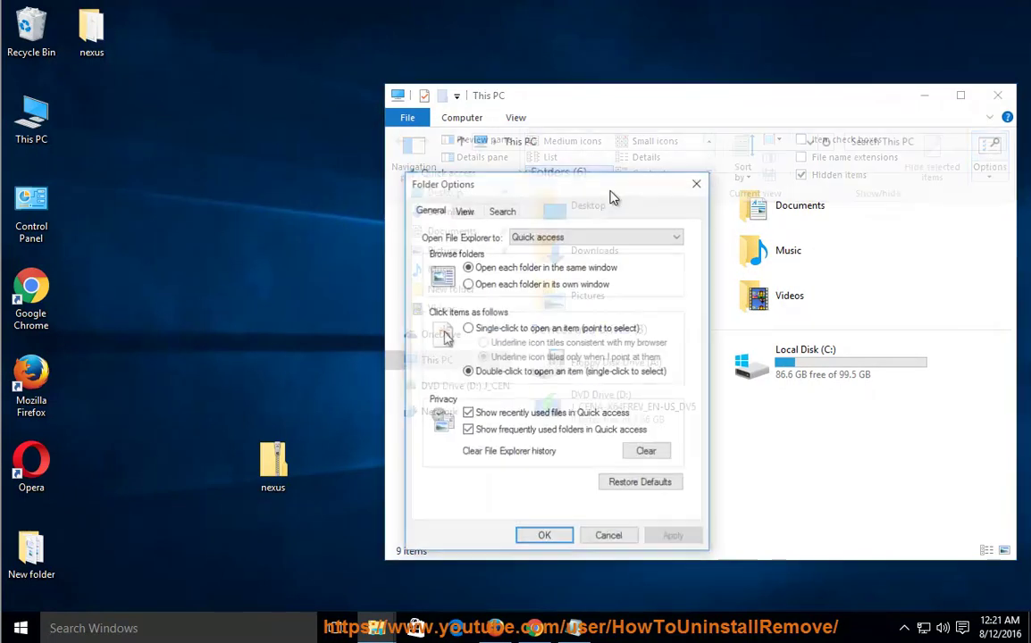
left_click(464, 210)
left_click(464, 434)
left_click(542, 538)
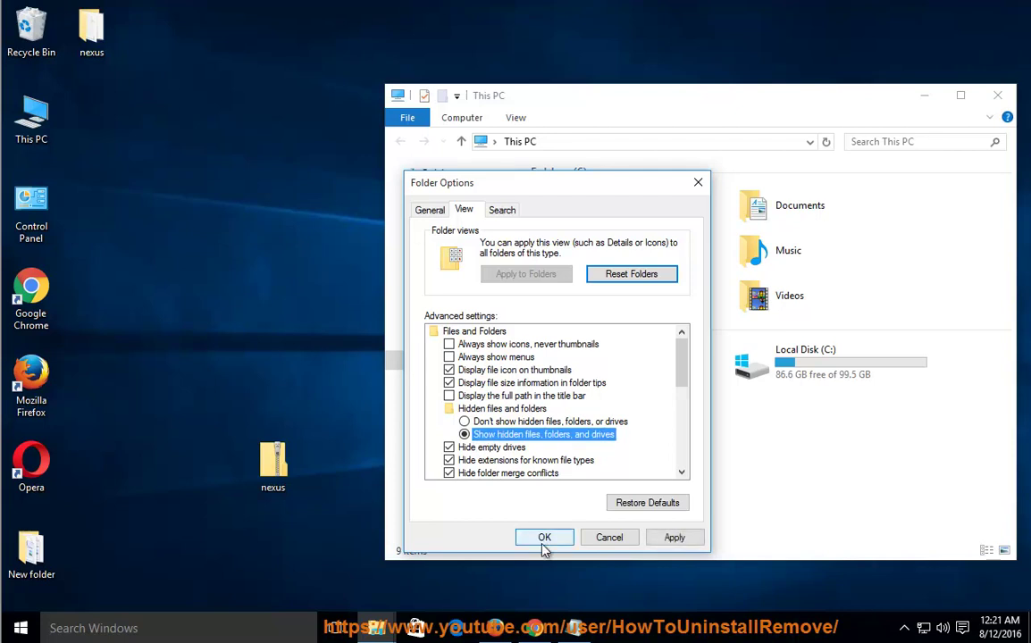
- Search This PC for the copied word Winstep and launch REGEDIT, allowing it to make changes to the PC
right_click(858, 141)
left_click(874, 184)
key("super+r")
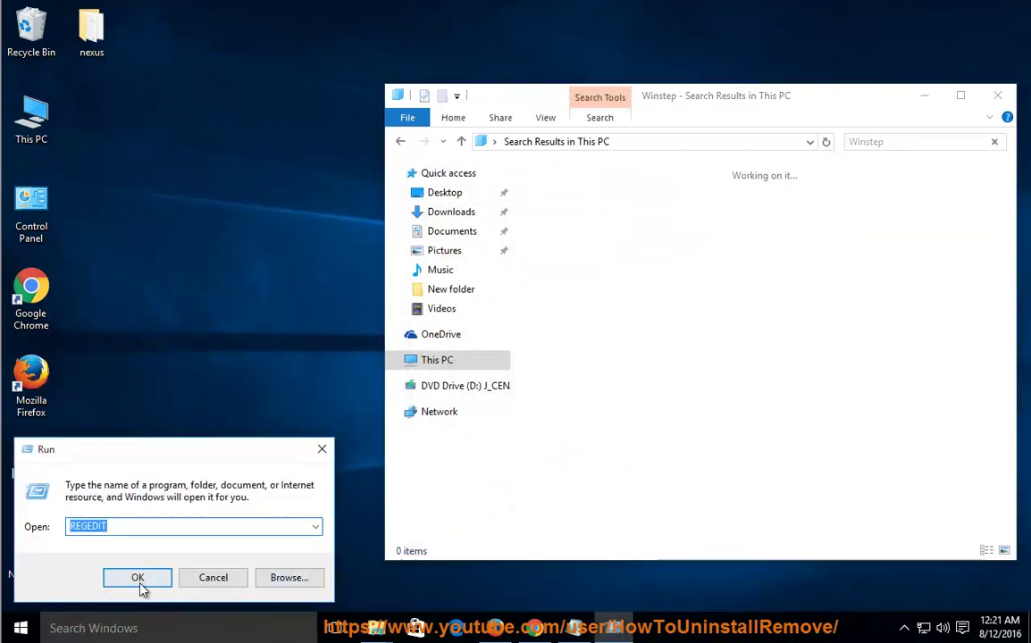
left_click(138, 582)
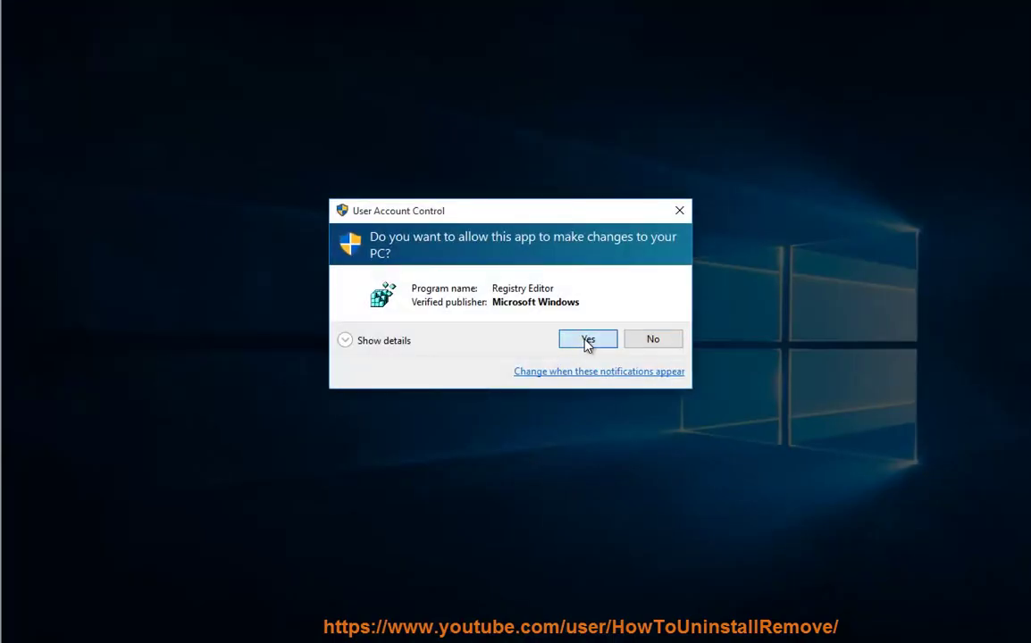
left_click(587, 342)
- Search the entire registry for Winstep, starting from the Computer root
scroll(127, 456, "down", 10)
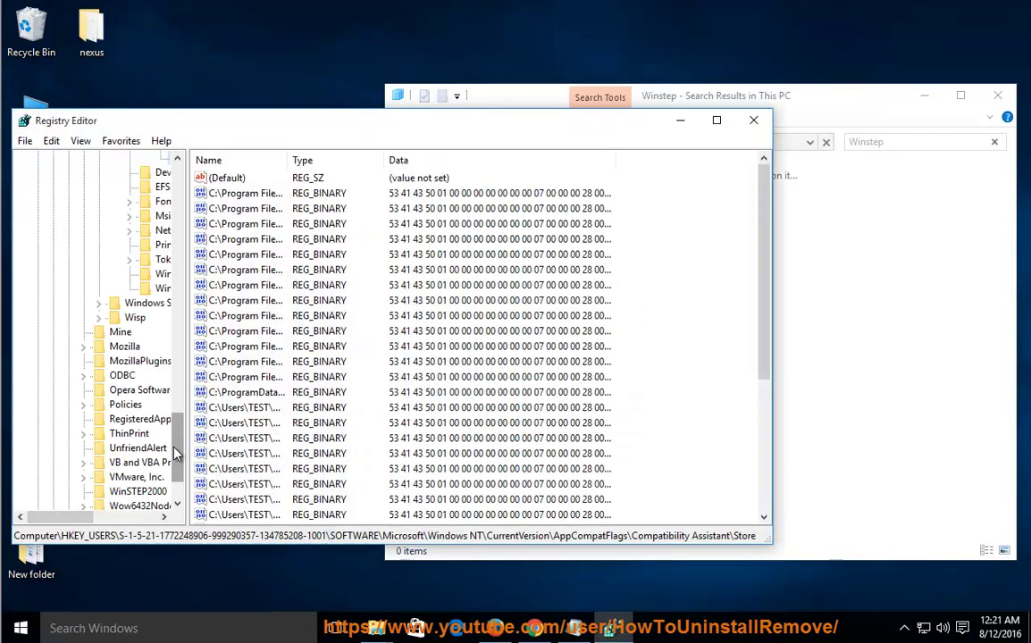
scroll(134, 420, "down", 15)
left_click(74, 158)
key("ctrl+f")
type("Winstep")
left_click(337, 223)
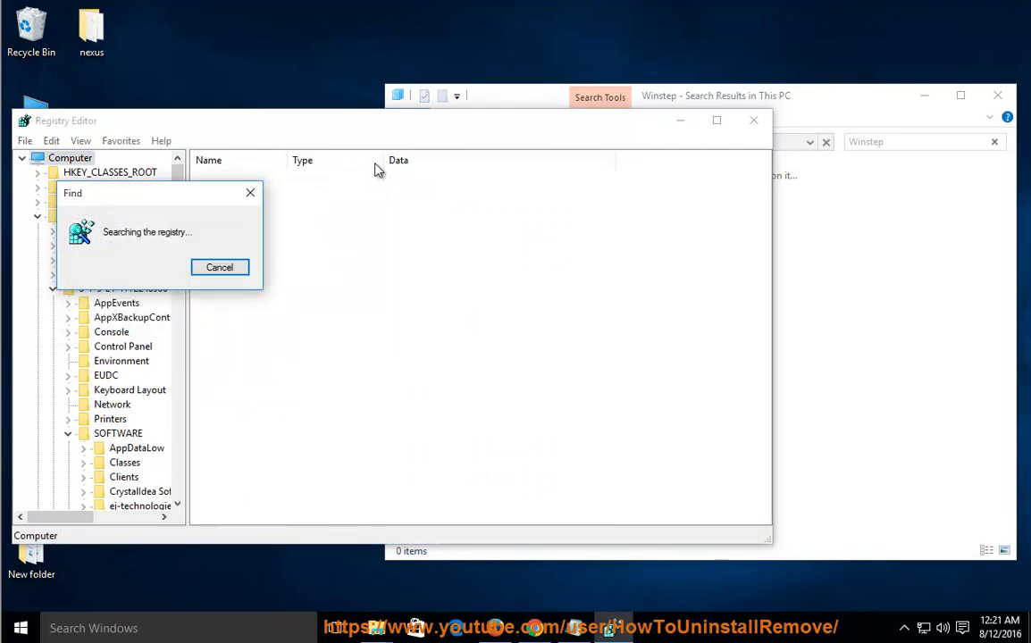
- Copy C:\Windows\system32 from the note and go to that folder in File Explorer
left_click_drag(824, 101, 822, 129)
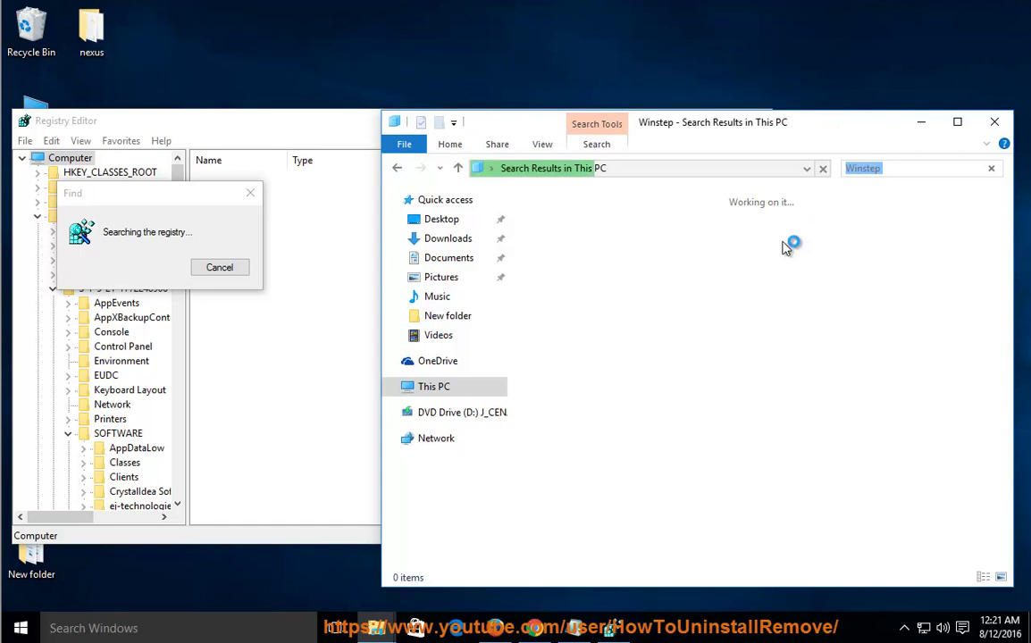
left_click_drag(773, 116, 700, 122)
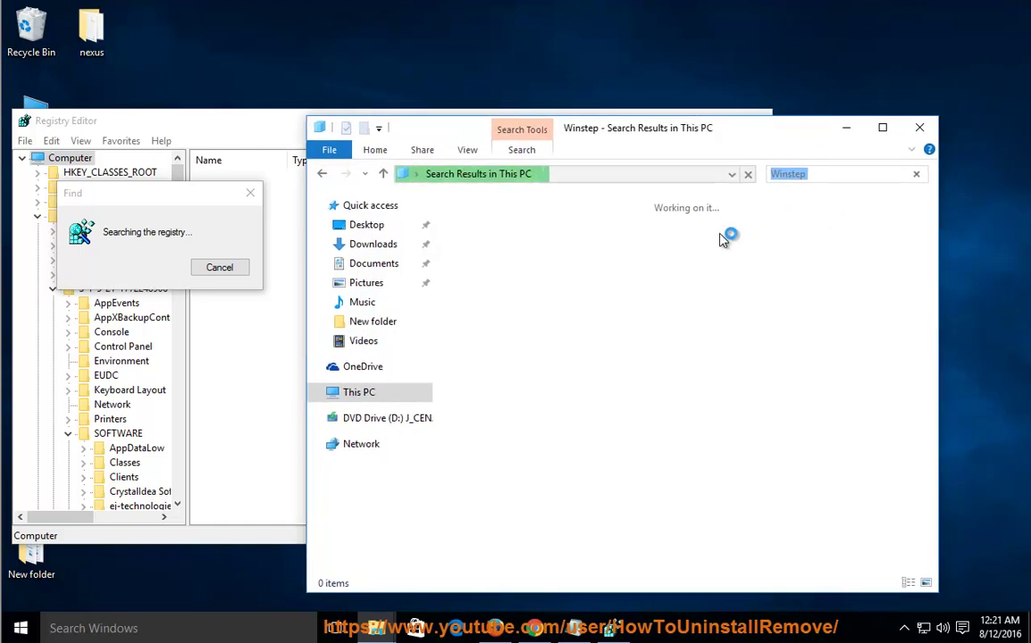
left_click(574, 628)
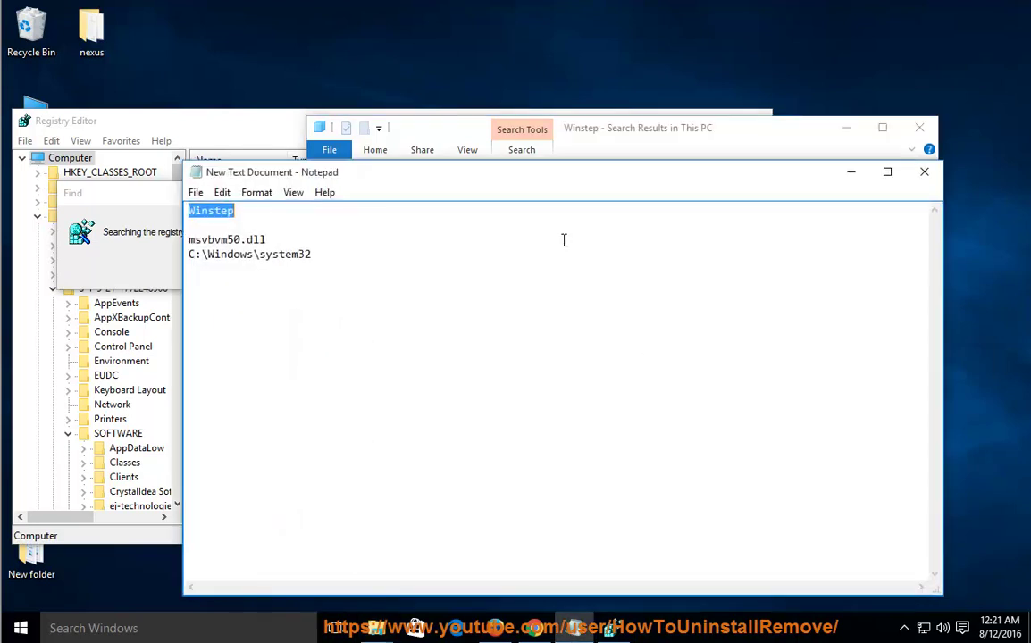
left_click_drag(313, 254, 188, 258)
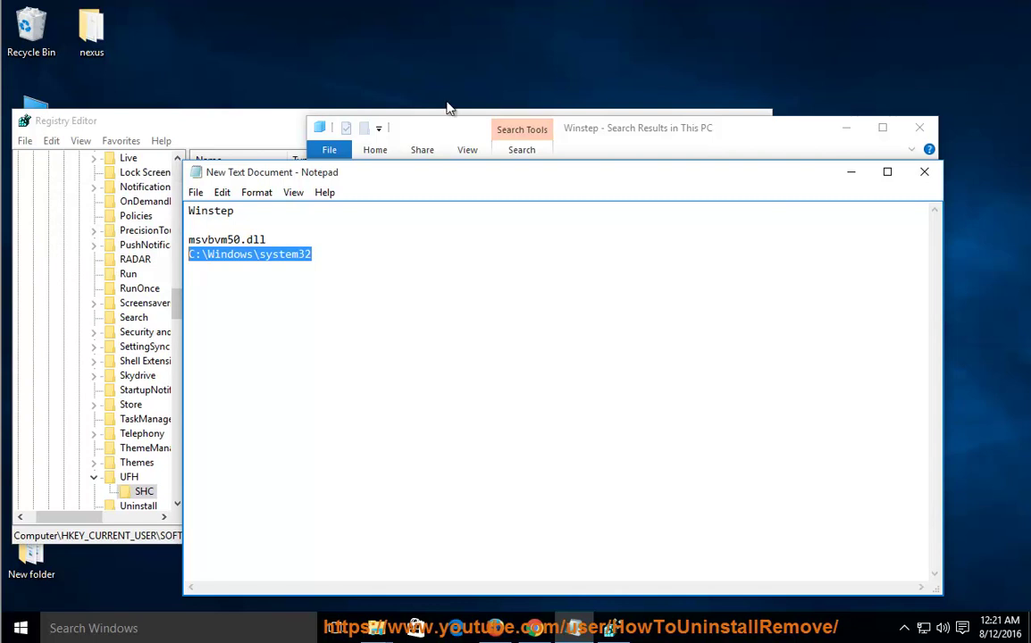
left_click(748, 145)
left_click(598, 174)
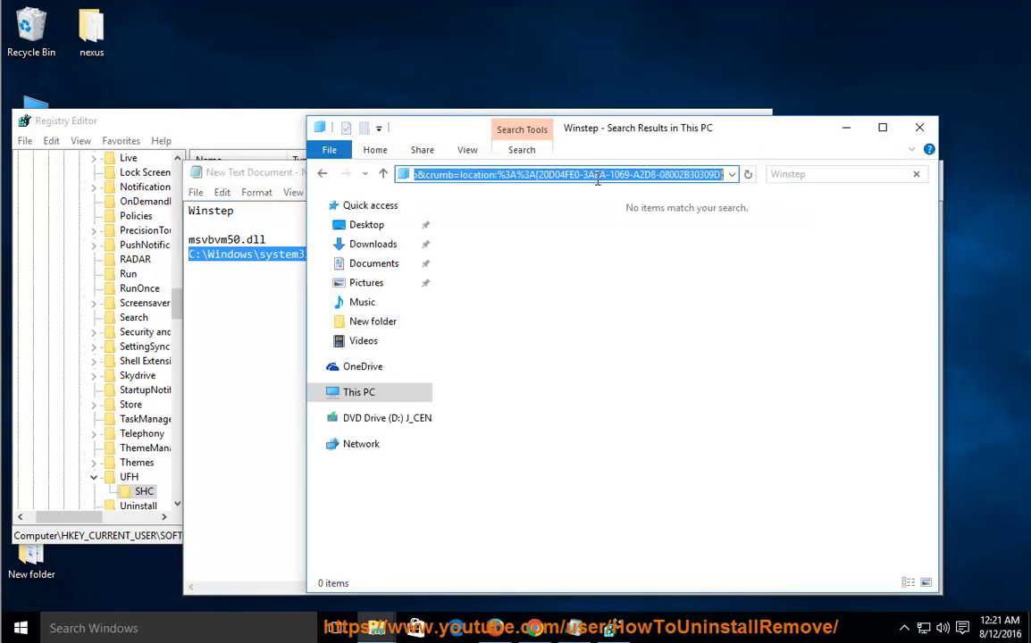
key("ctrl+v")
key("Return")
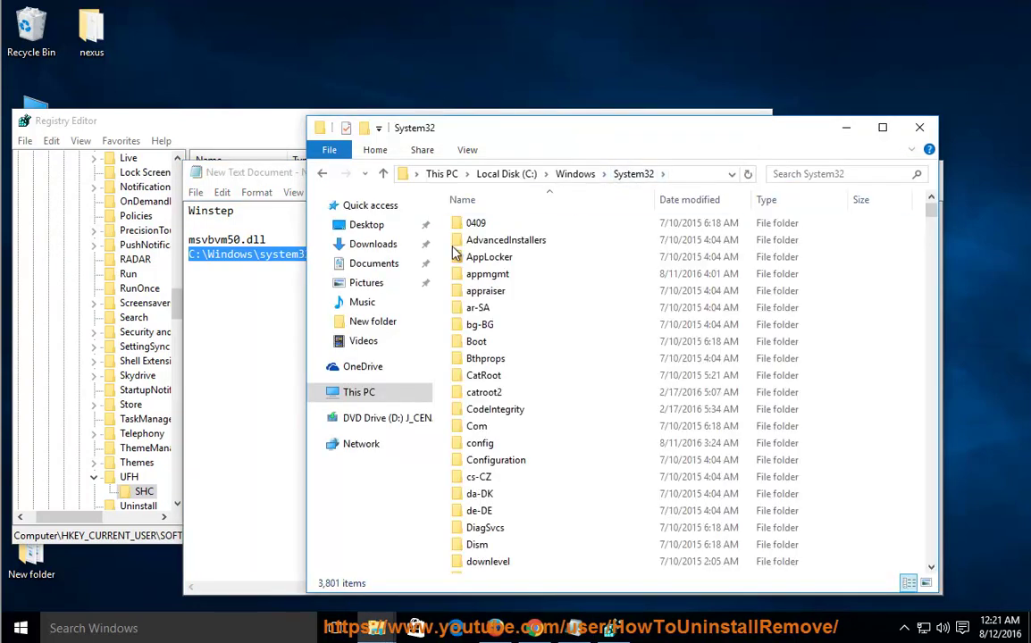
- Copy msvbvm50.dll from the note and search the System32 folder for it
left_click(265, 240)
left_click_drag(265, 239, 187, 240)
right_click(212, 240)
left_click(251, 292)
left_click(686, 142)
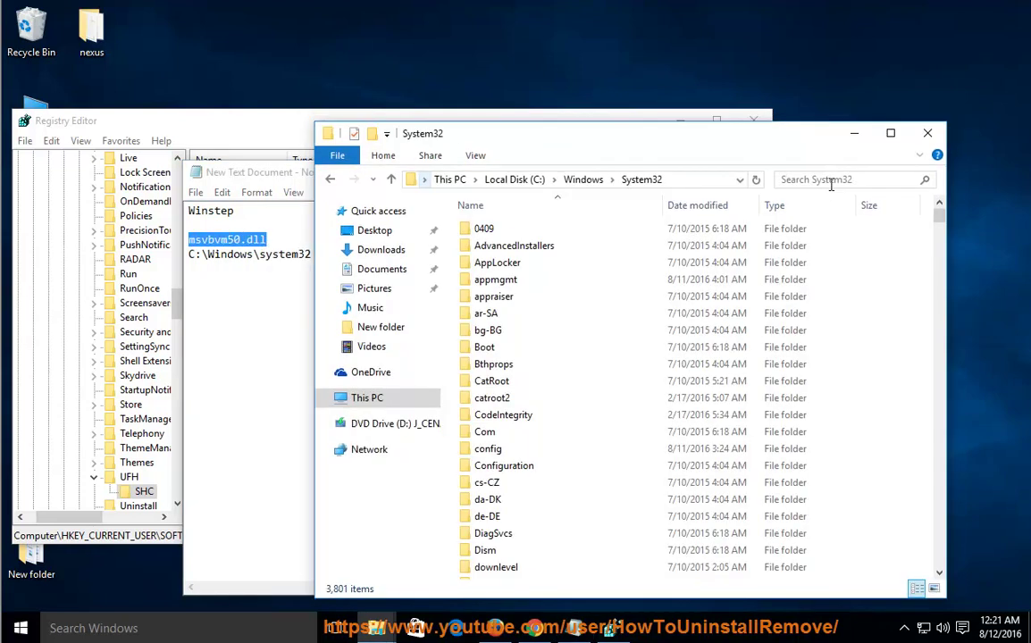
left_click(818, 178)
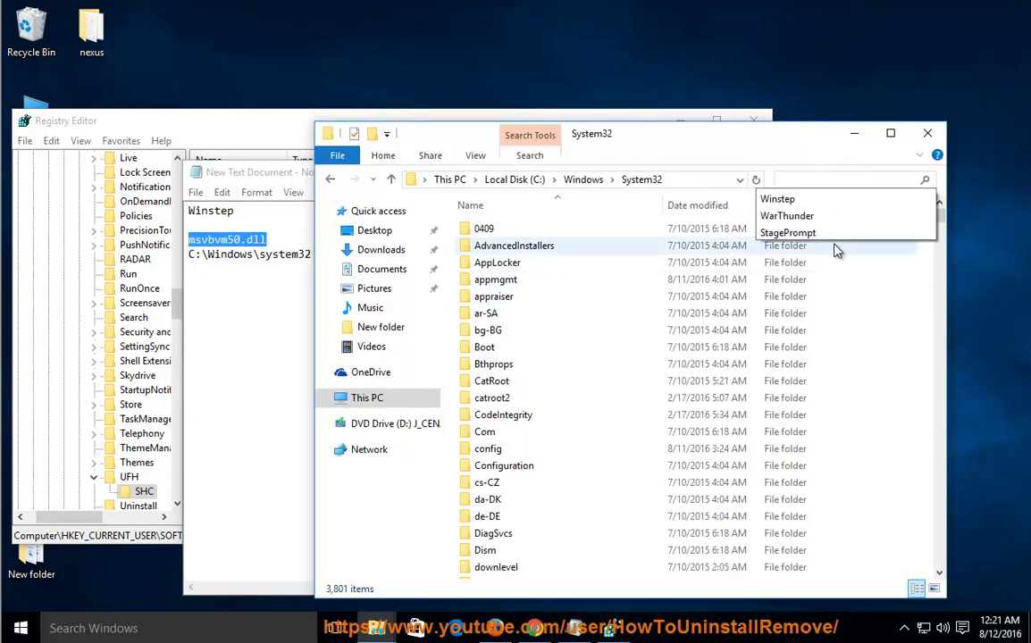
key("ctrl+v")
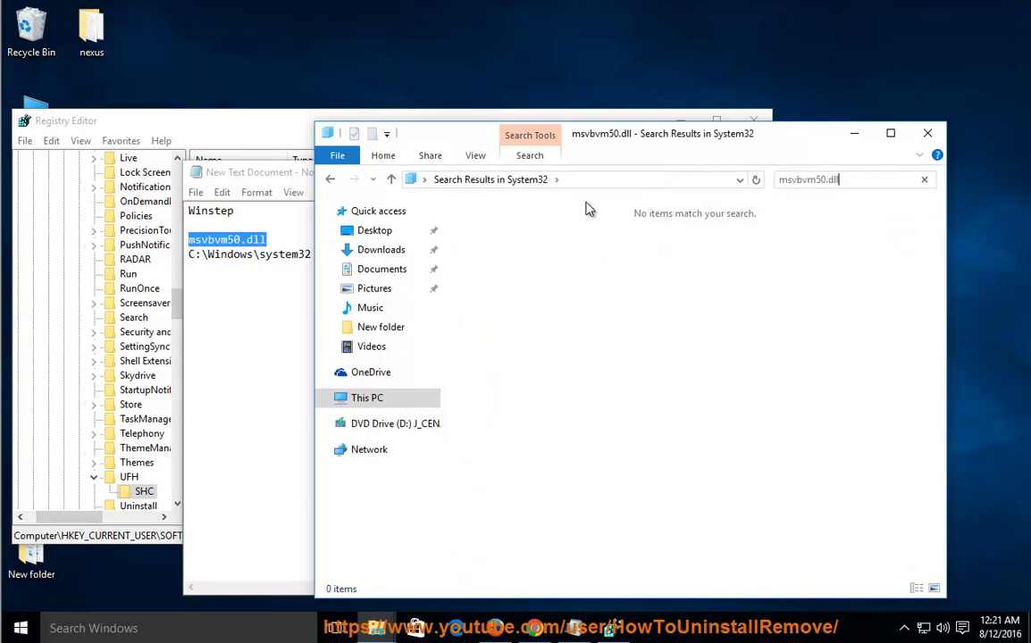
- Shorten the System32 search term to msvbvm50 and close the File Explorer window after checking the results
key("BackSpace")
key("BackSpace")
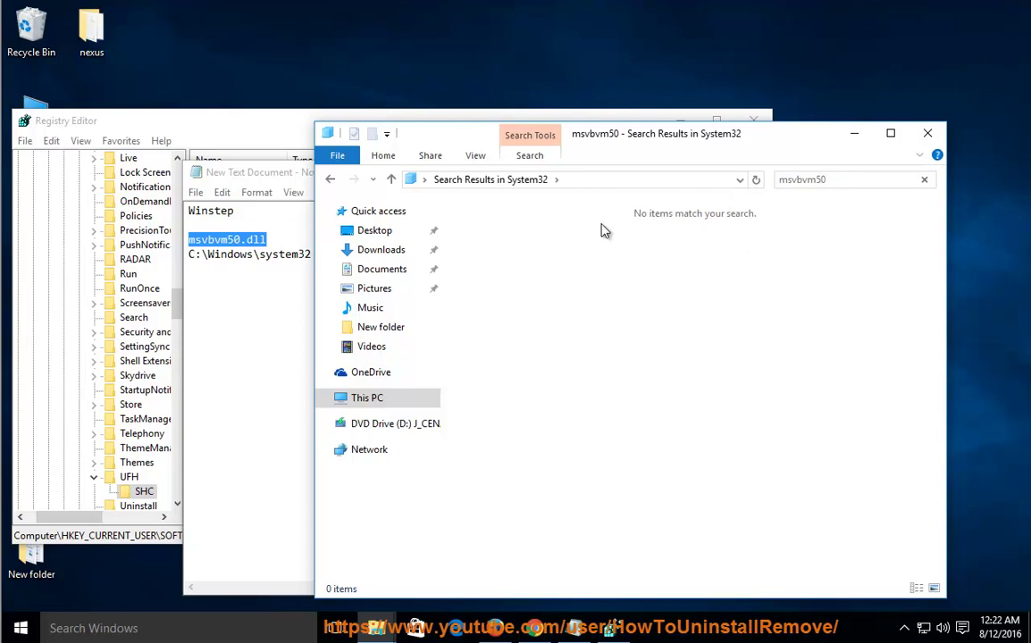
left_click(618, 181)
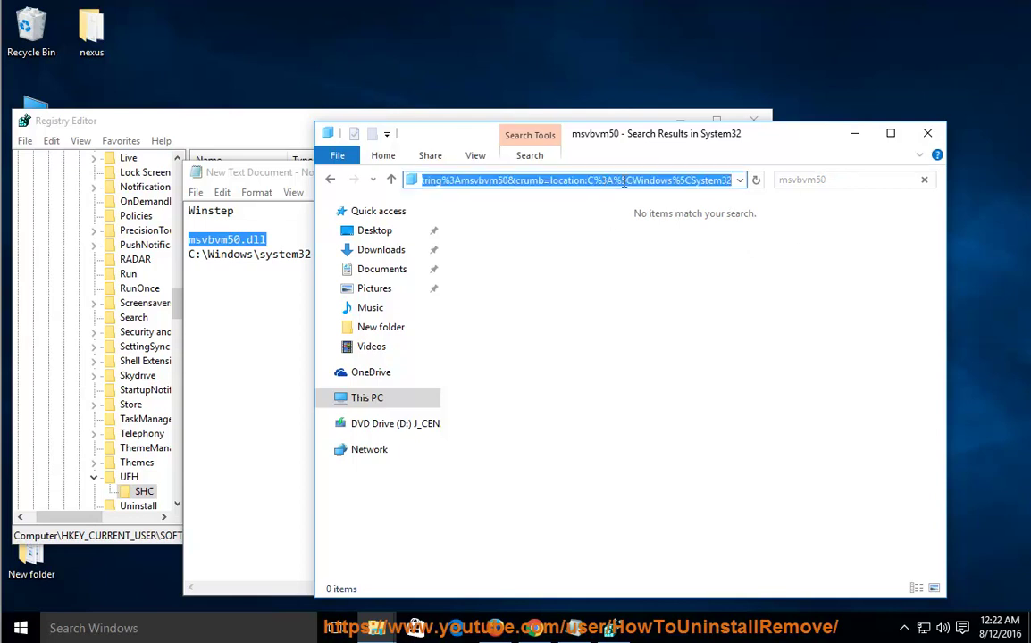
left_click(927, 133)
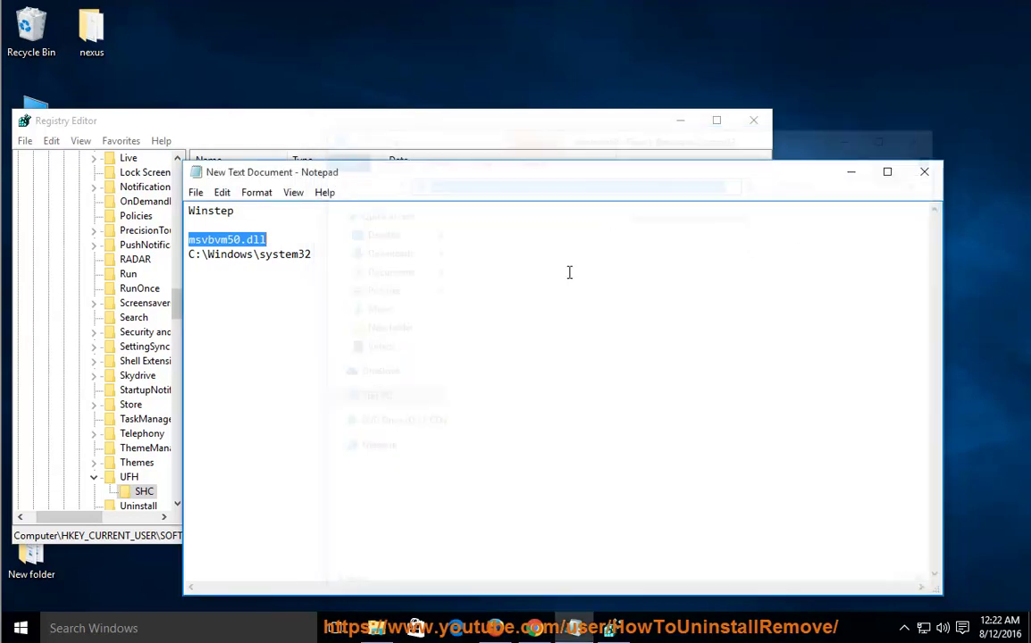
- Minimize the note and delete registry value 18, which points to Winstep's Nexus.exe, from the UFH\SHC key
left_click_drag(375, 257, 179, 253)
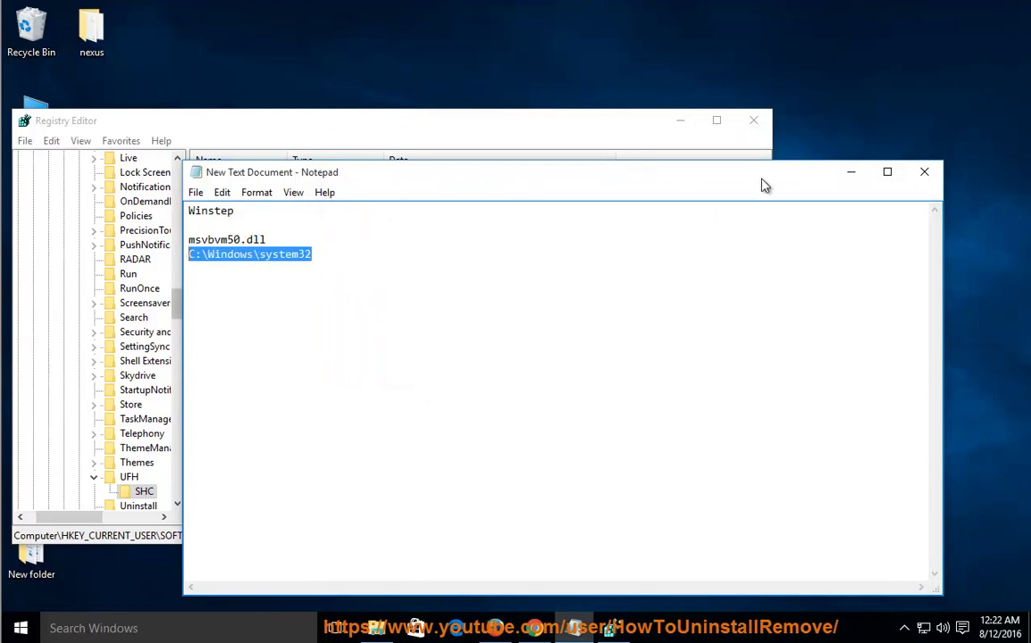
left_click(853, 177)
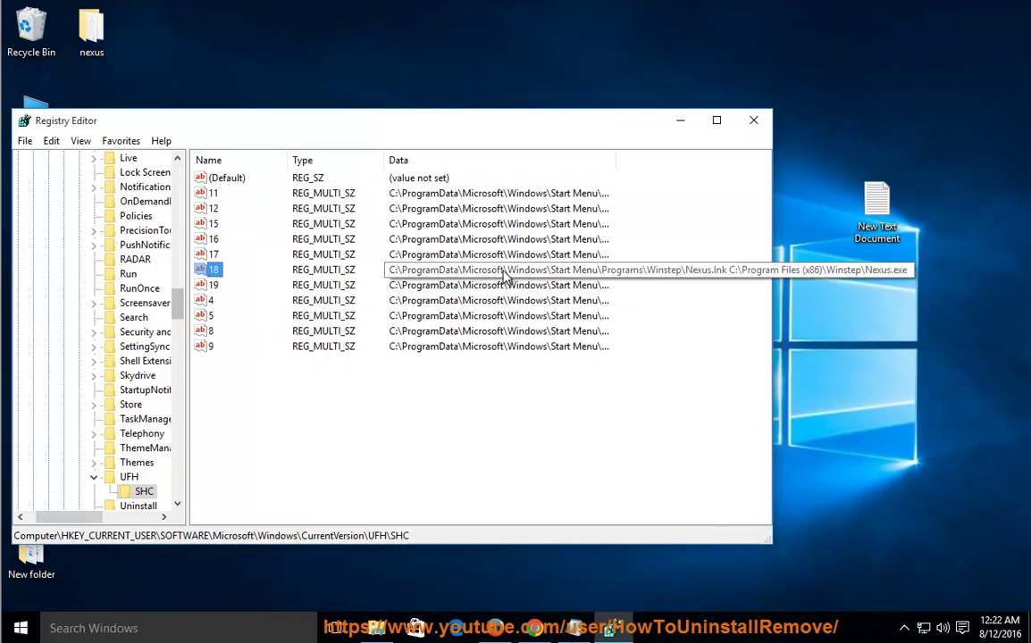
key("Delete")
left_click(635, 313)
- Find the next Winstep match in the registry and delete that value from the Compatibility Assistant\Store key
left_click(51, 140)
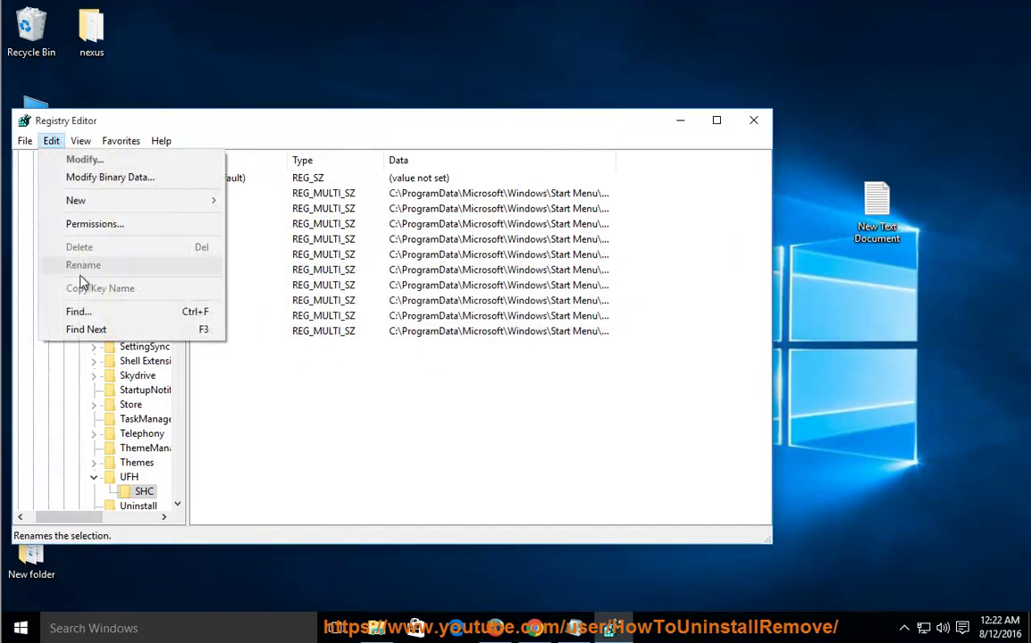
left_click(100, 331)
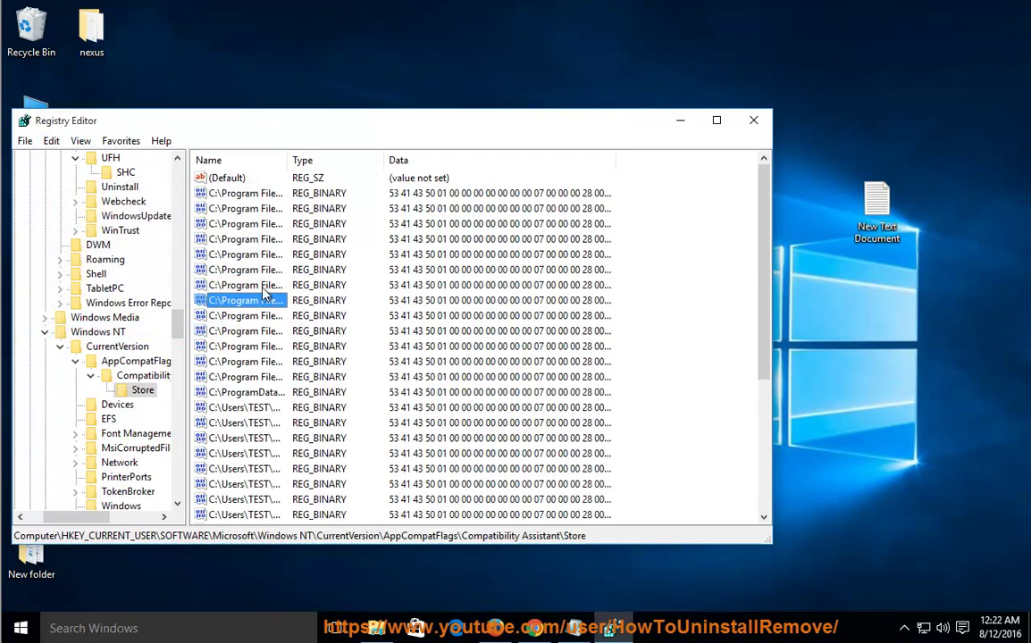
key("Delete")
key("Return")
- Find the next Winstep match and delete the WinSTEP2000 key under HKEY_CURRENT_USER\SOFTWARE
left_click(51, 140)
left_click(130, 332)
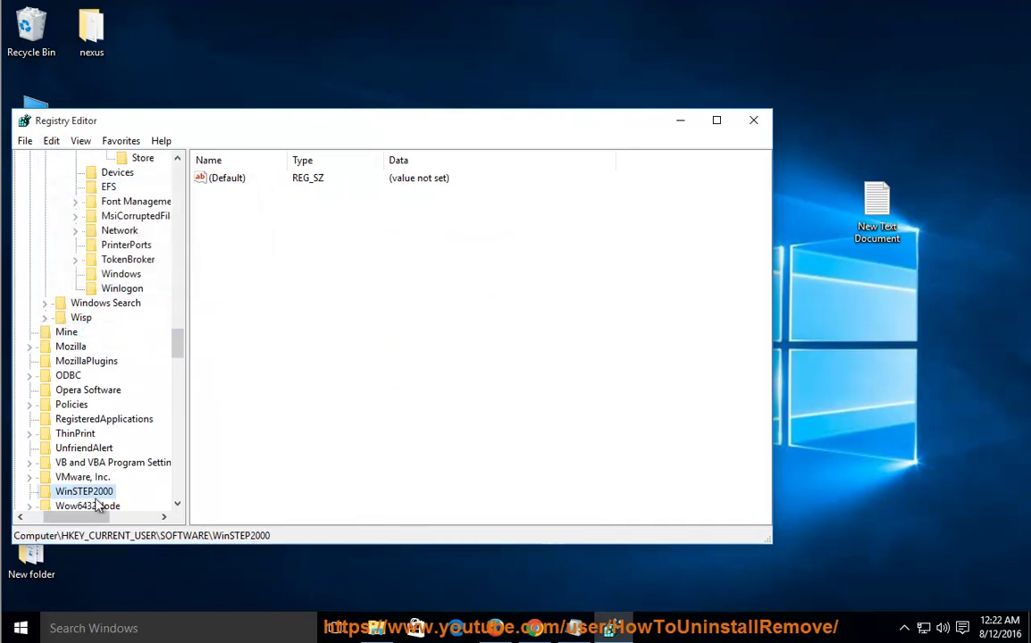
scroll(94, 505, "down", 1)
key("Delete")
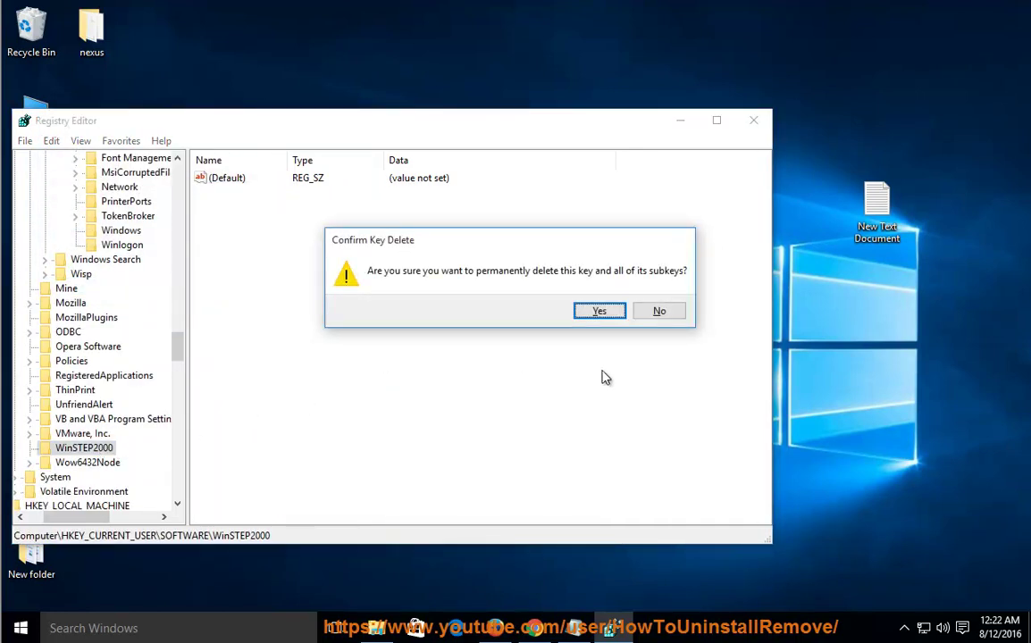